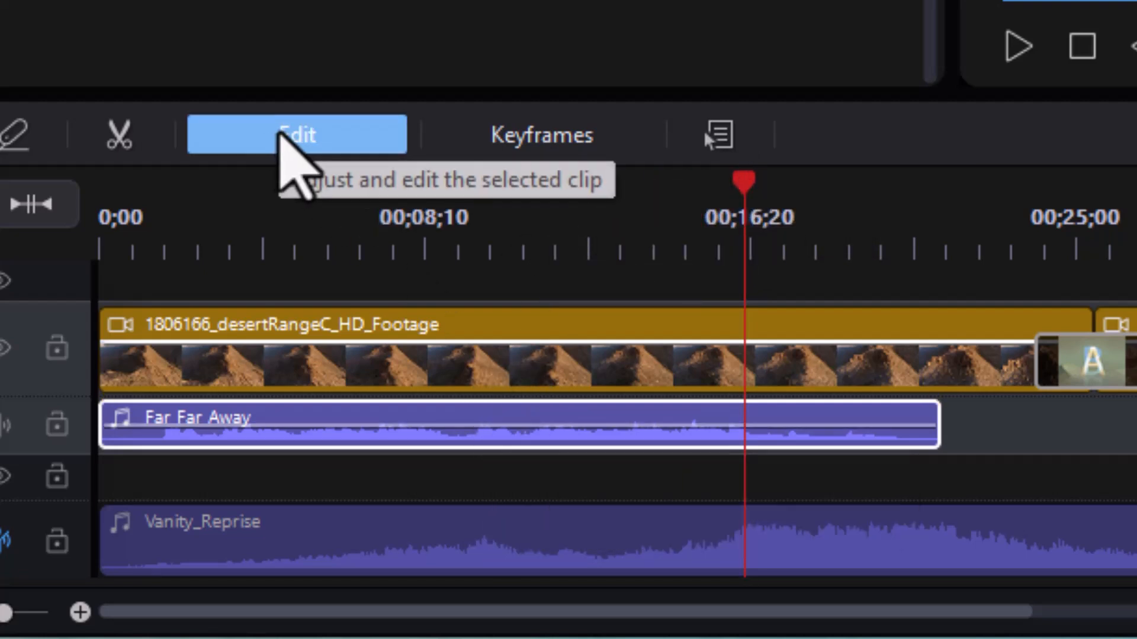
- Fit the Far Far Away audio clip to the timeline playhead position with Smart Fit for Duration, previewing the remix before applying it
{"action": "left_click", "coordinate": [283, 138]}
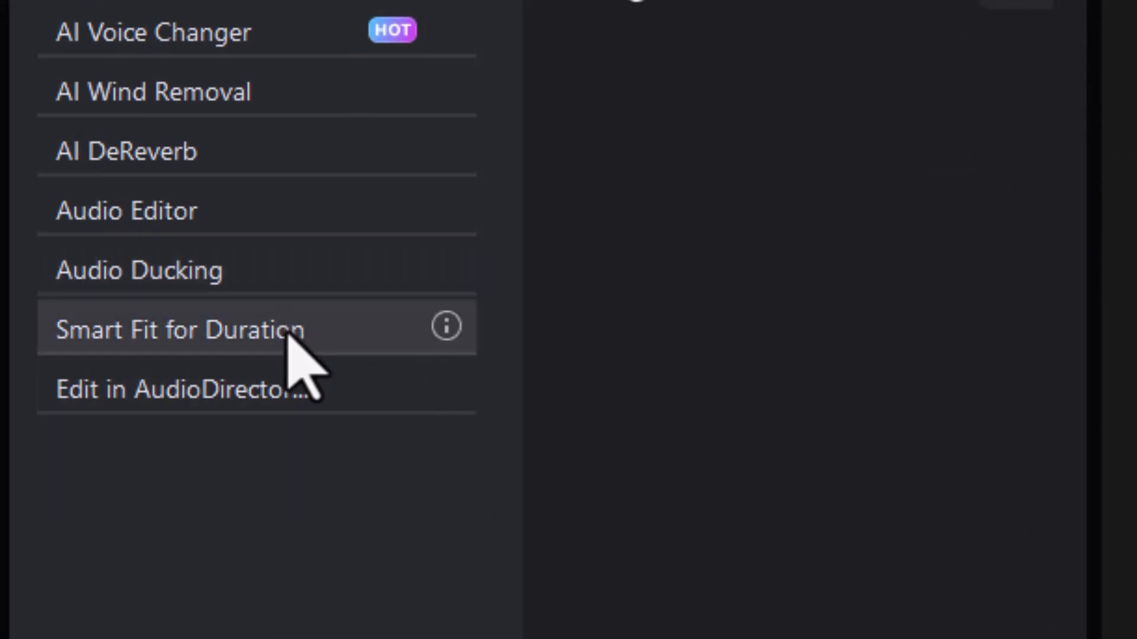
{"action": "left_click", "coordinate": [293, 332]}
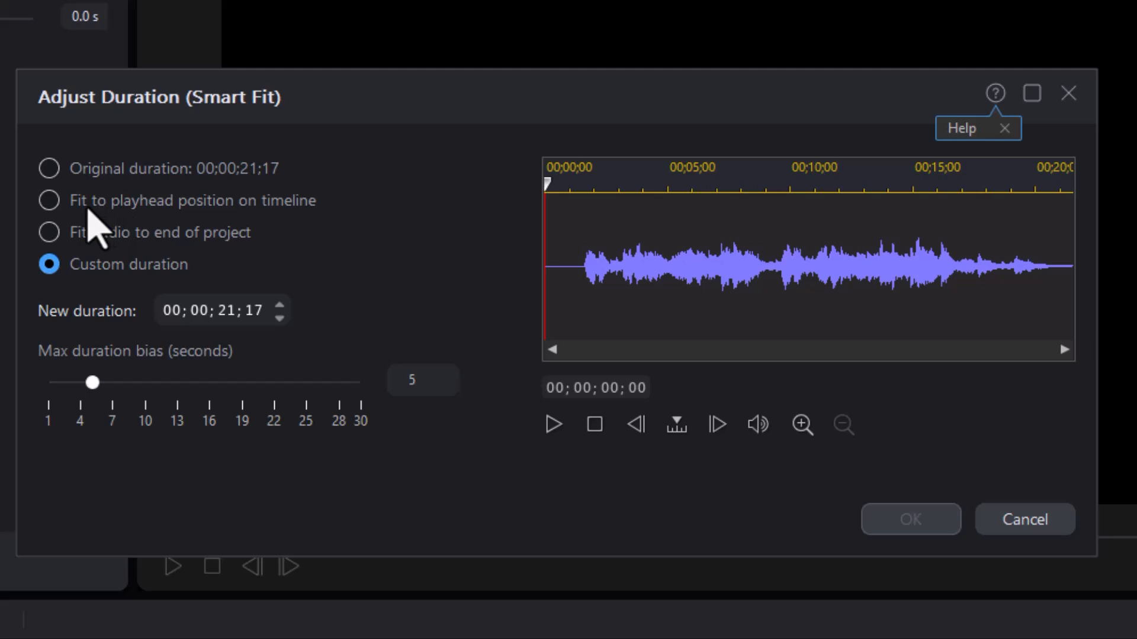
{"action": "left_click", "coordinate": [49, 201]}
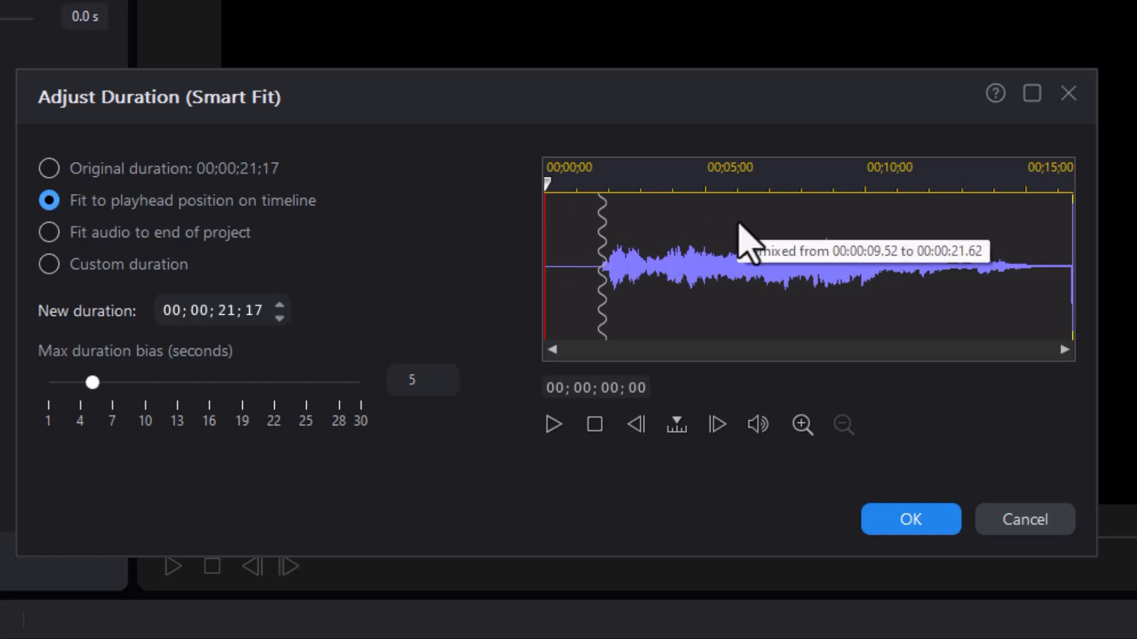
{"action": "left_click_drag", "start_coordinate": [665, 170], "coordinate": [506, 189]}
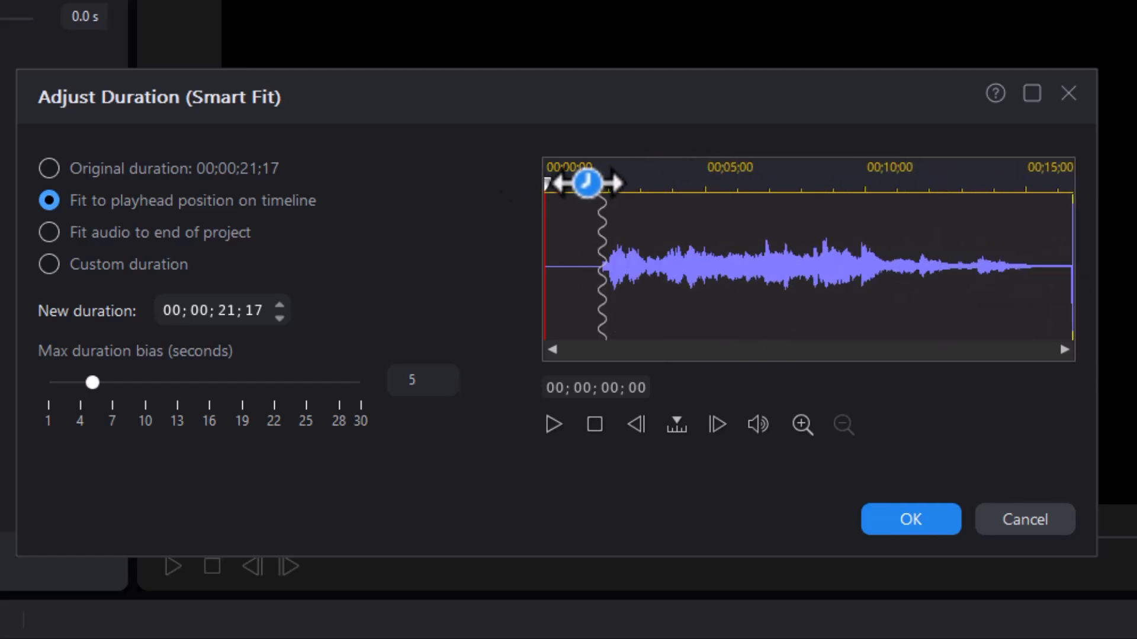
{"action": "left_click", "coordinate": [552, 436]}
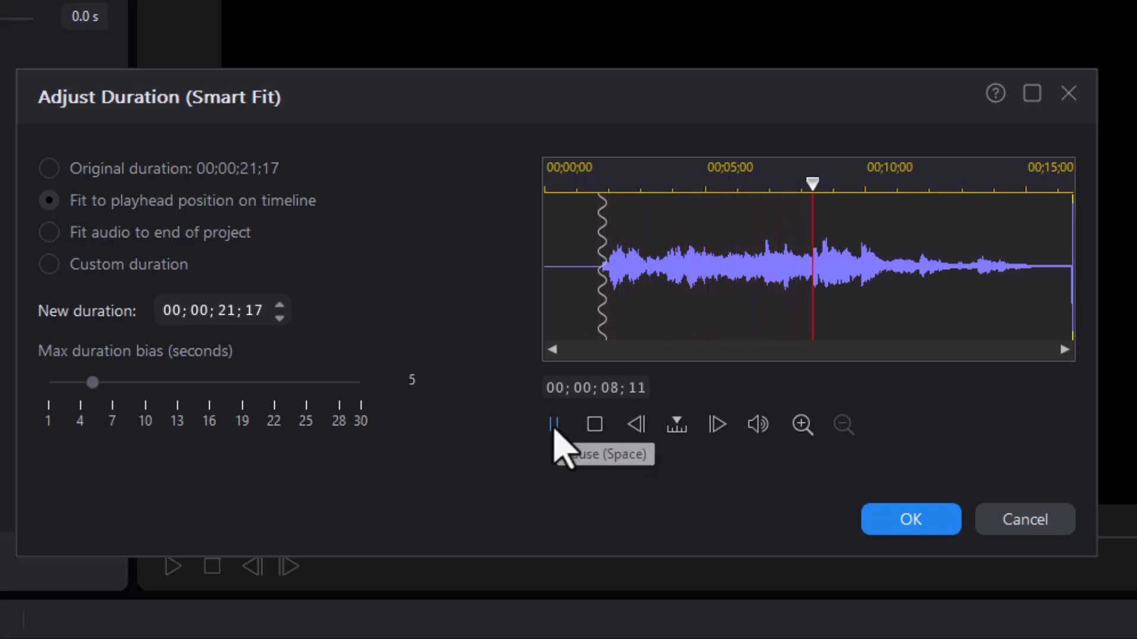
{"action": "left_click", "coordinate": [555, 428]}
{"action": "left_click_drag", "start_coordinate": [827, 188], "coordinate": [1119, 170]}
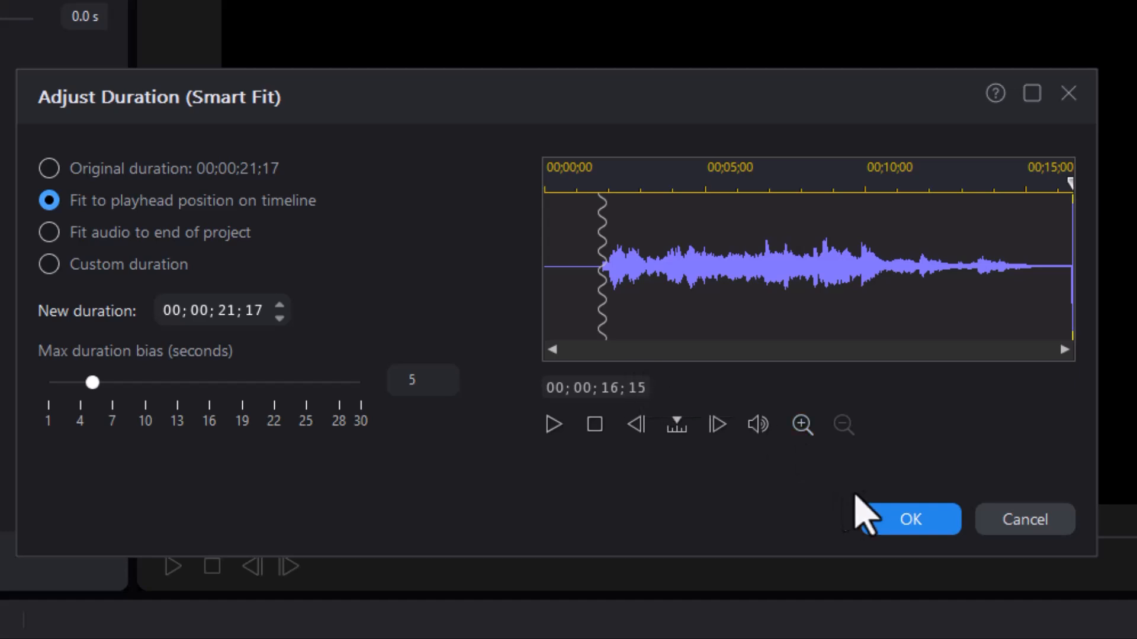
{"action": "left_click", "coordinate": [915, 521]}
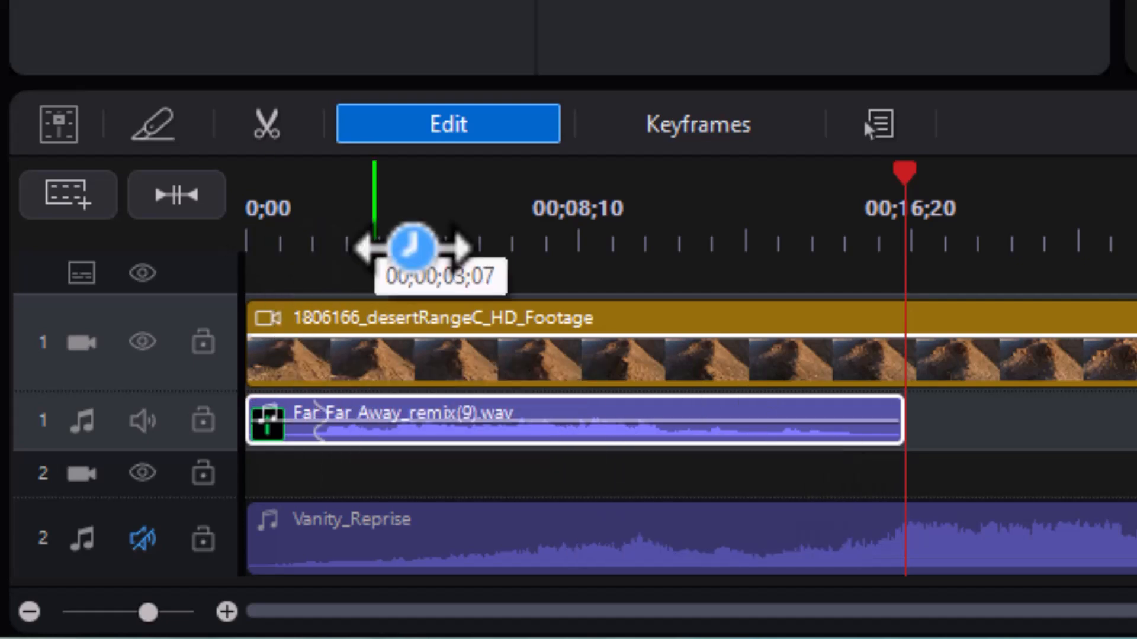
- Play the shortened Far Far Away remix from the start of the timeline
{"action": "left_click_drag", "start_coordinate": [906, 183], "coordinate": [3, 227]}
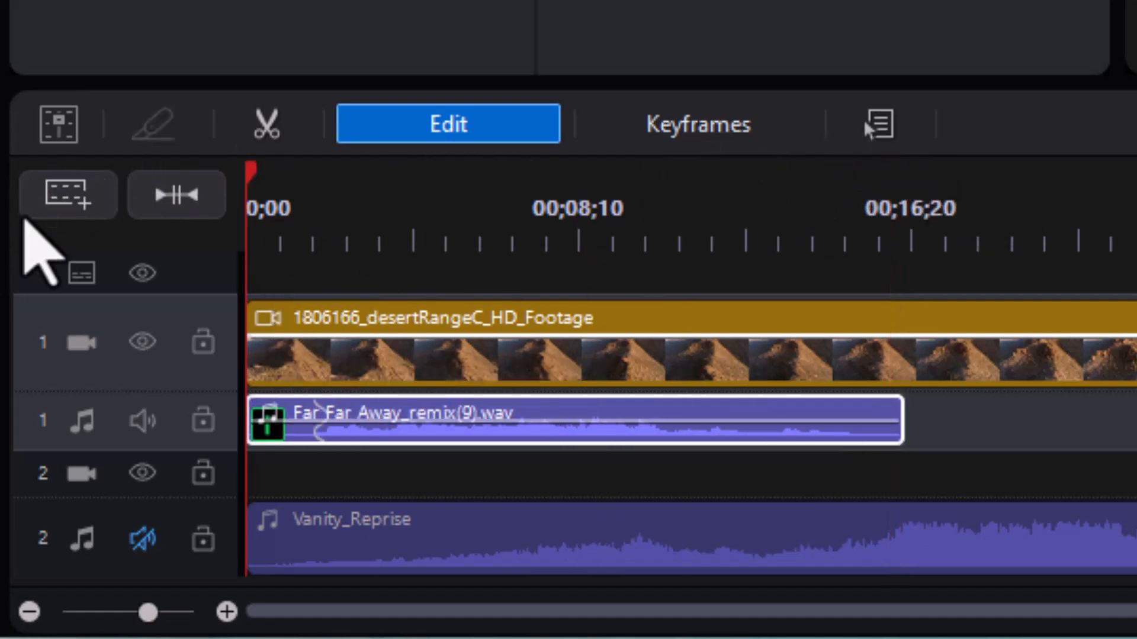
{"action": "key", "text": "space"}
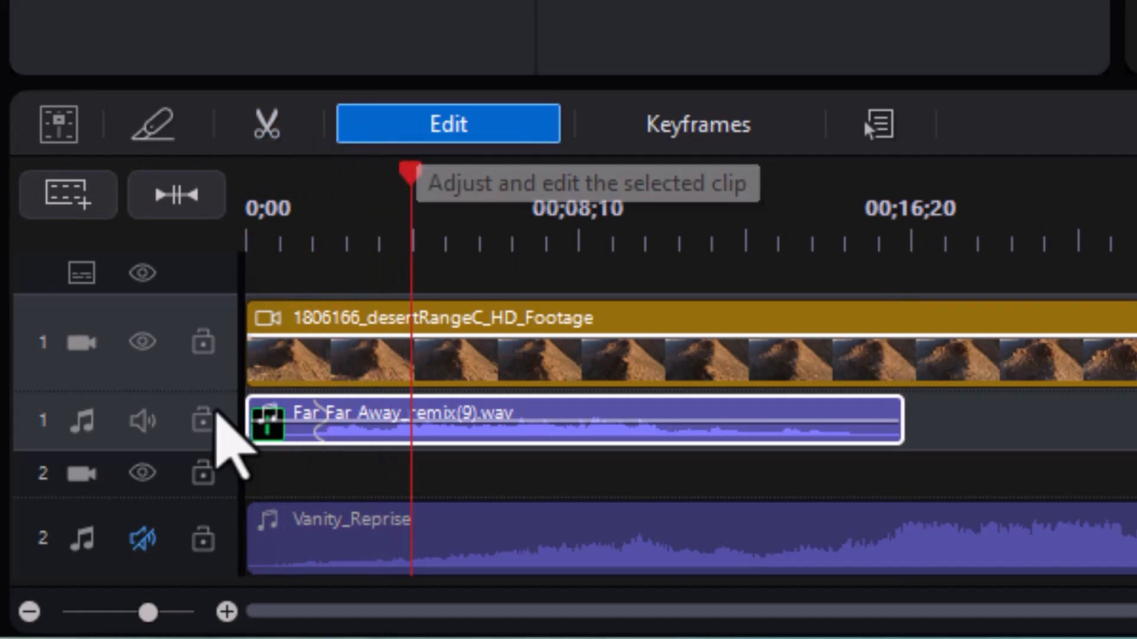
{"action": "key", "text": "End"}
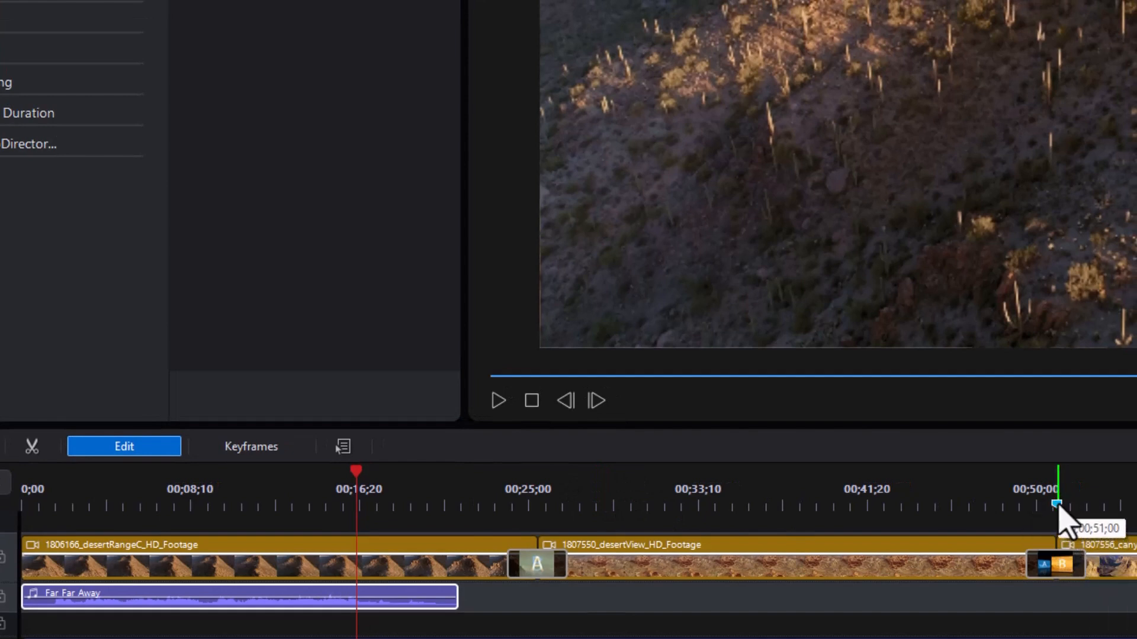
- Extend the original Far Far Away clip with Smart Fit for Duration, using a custom duration that reaches the timeline marker at 00;00;51;00
{"action": "left_click_drag", "start_coordinate": [1057, 503], "coordinate": [1039, 503]}
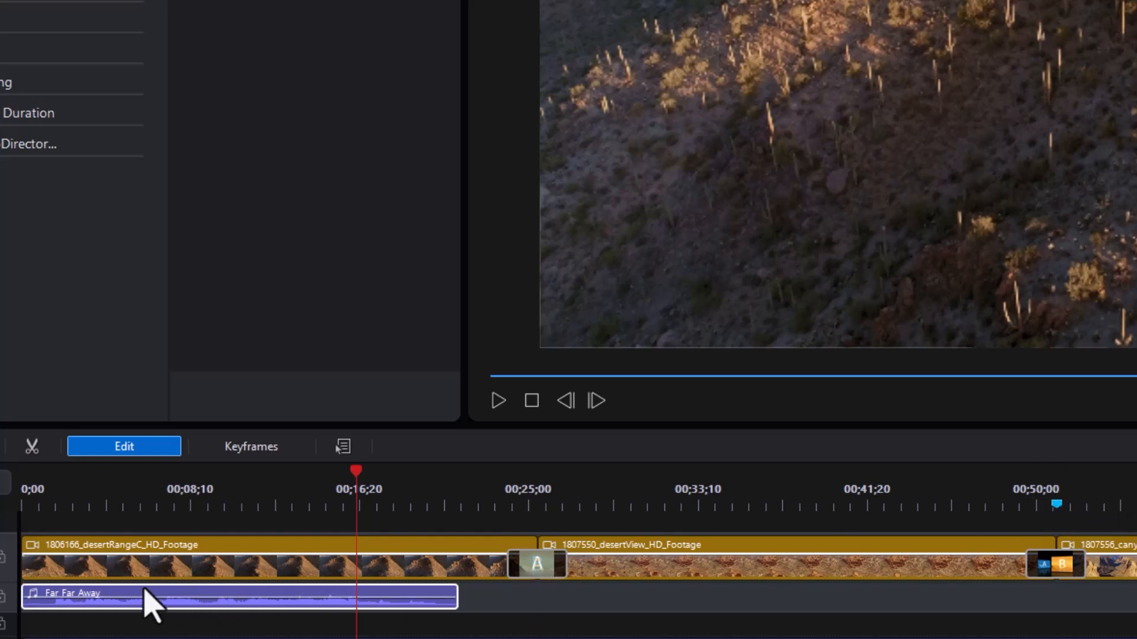
{"action": "mouse_move", "coordinate": [136, 594]}
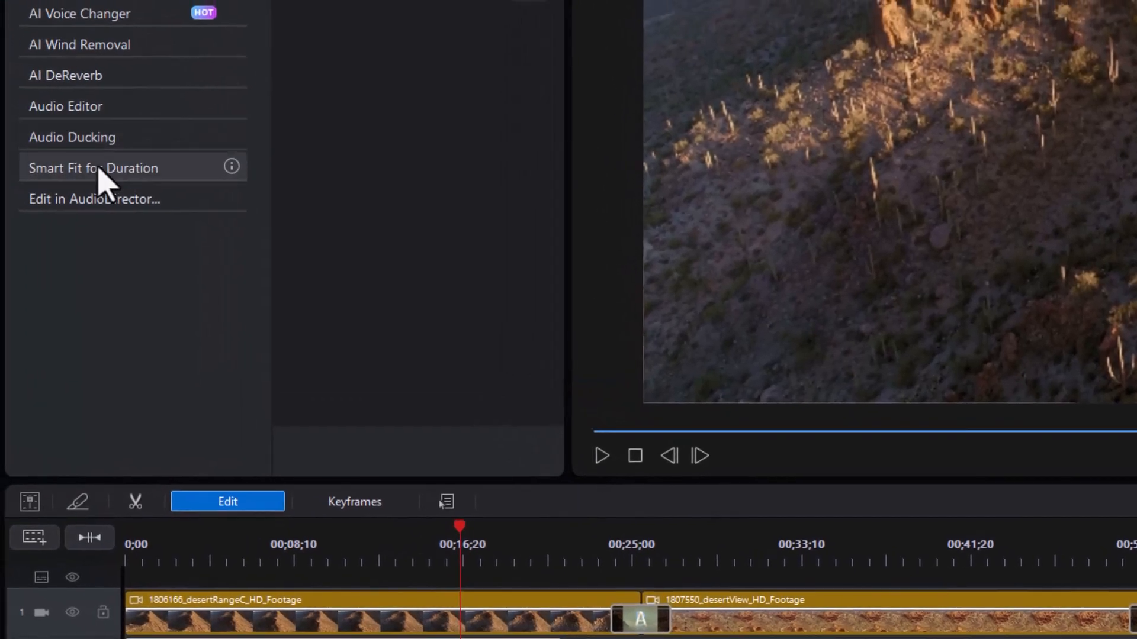
{"action": "left_click", "coordinate": [99, 173]}
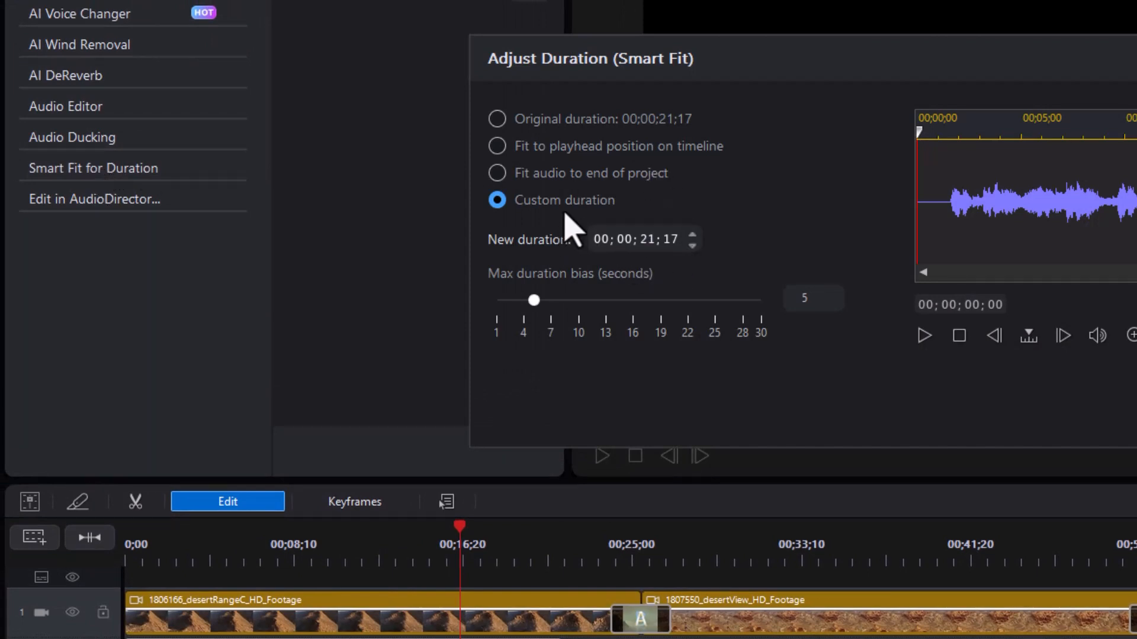
{"action": "left_click", "coordinate": [648, 241]}
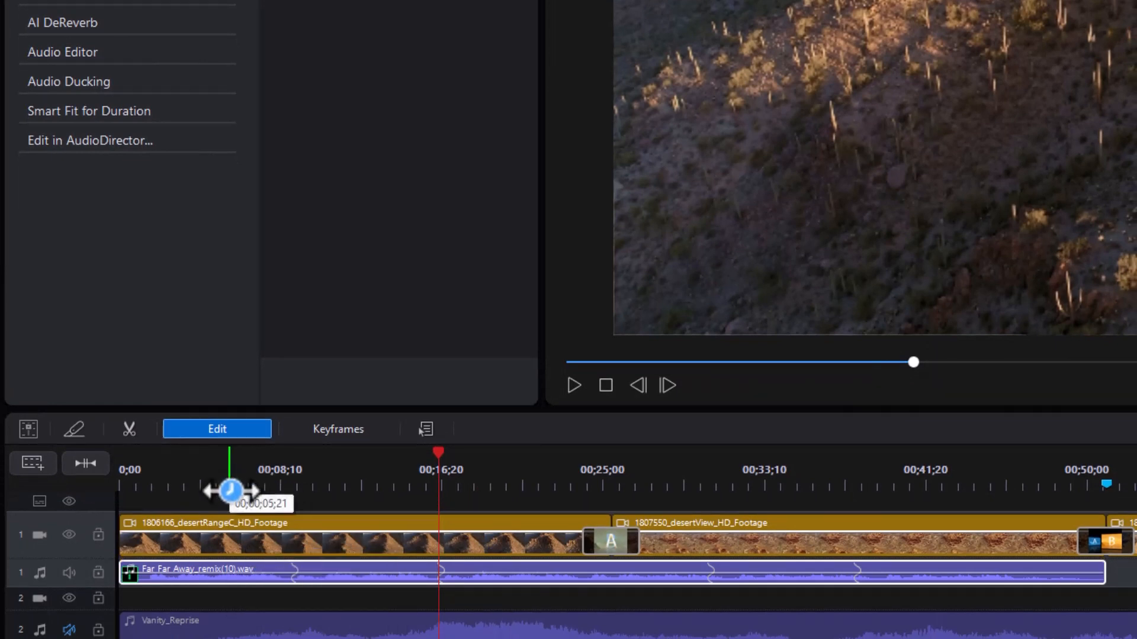
- Play the extended Far Far Away remix at several points along the timeline to check its remix transitions and ending
{"action": "left_click", "coordinate": [257, 489]}
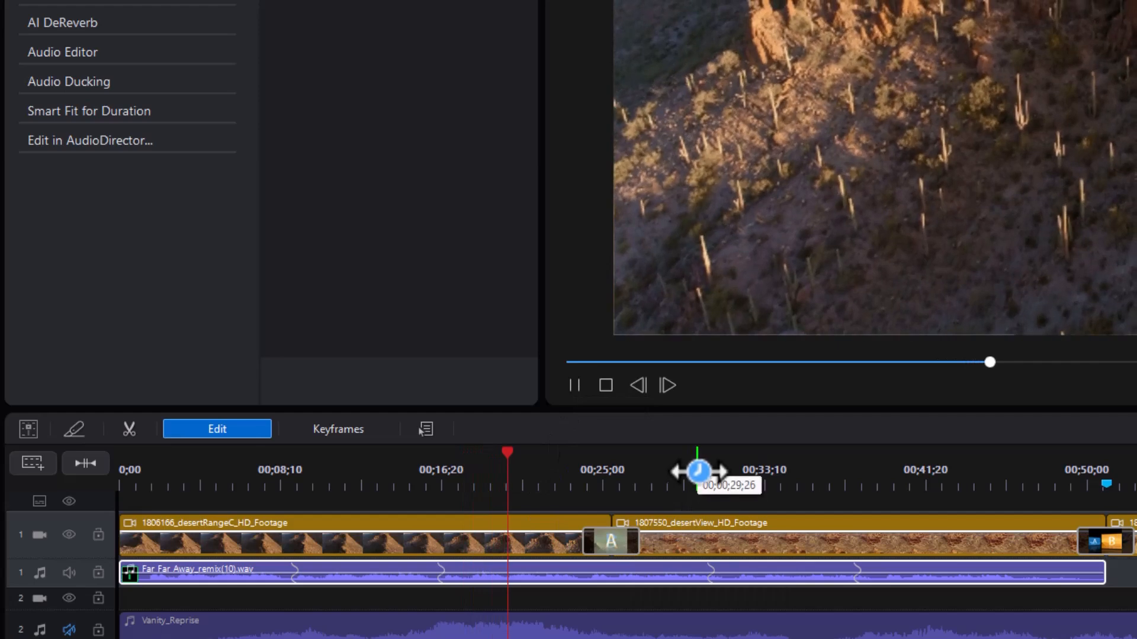
{"action": "left_click", "coordinate": [689, 471]}
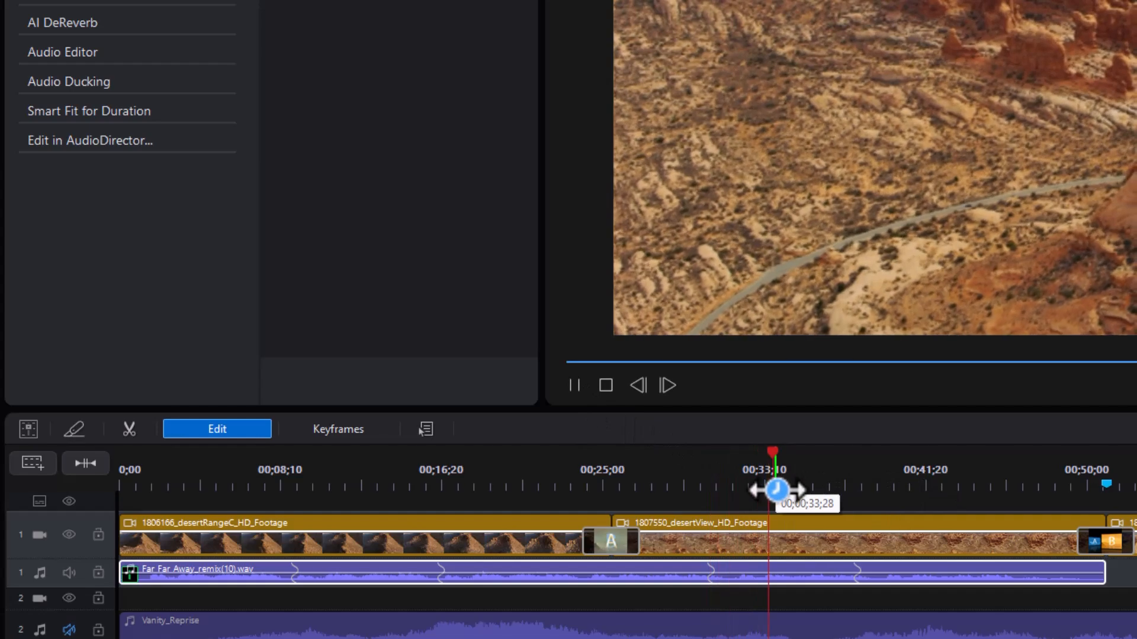
{"action": "key", "text": "space"}
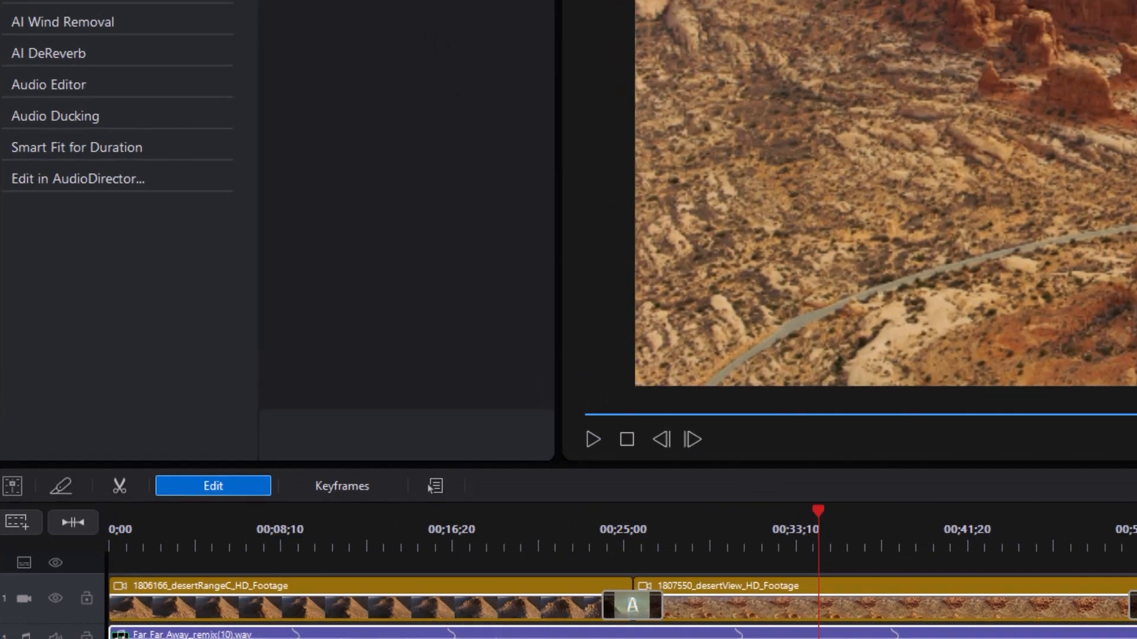
{"action": "left_click_drag", "start_coordinate": [501, 166], "coordinate": [296, 178]}
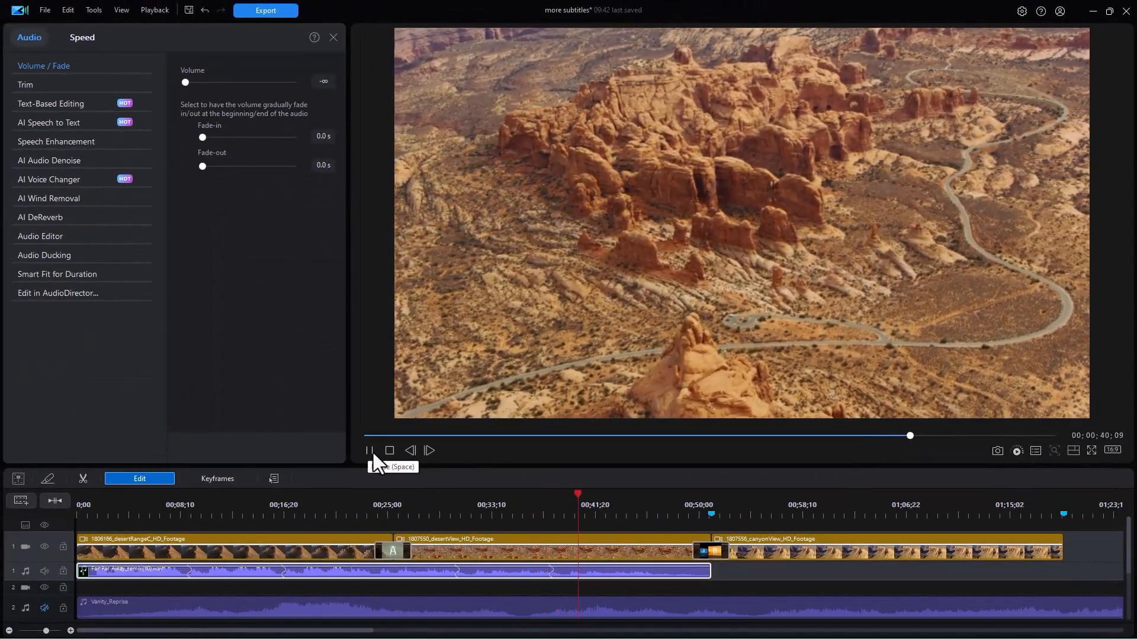
{"action": "left_click", "coordinate": [372, 453]}
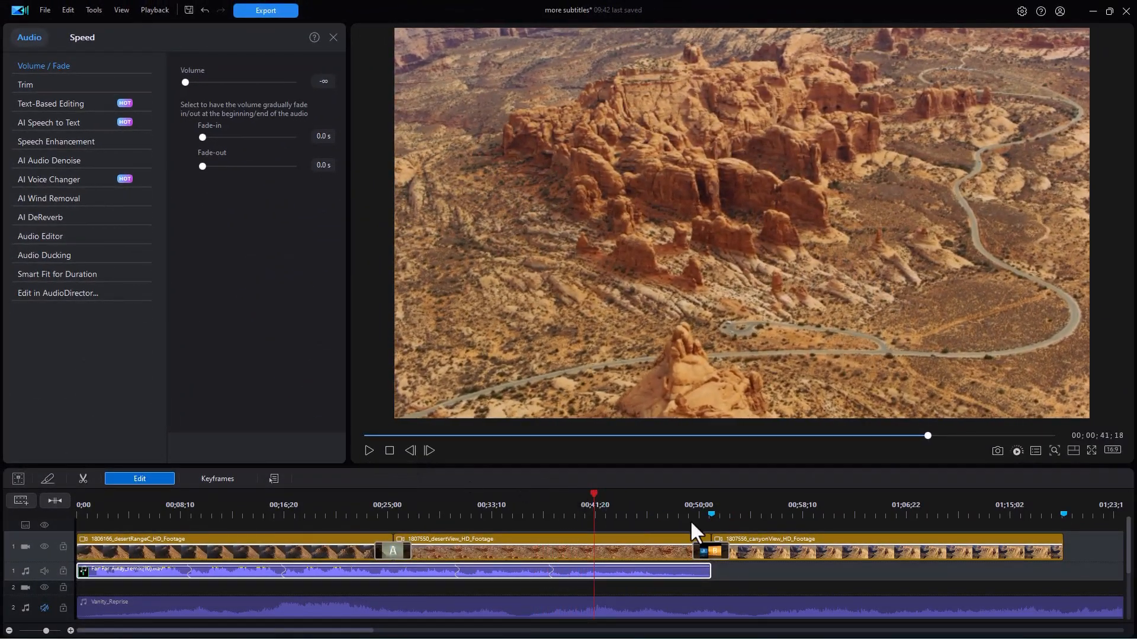
{"action": "left_click", "coordinate": [667, 513]}
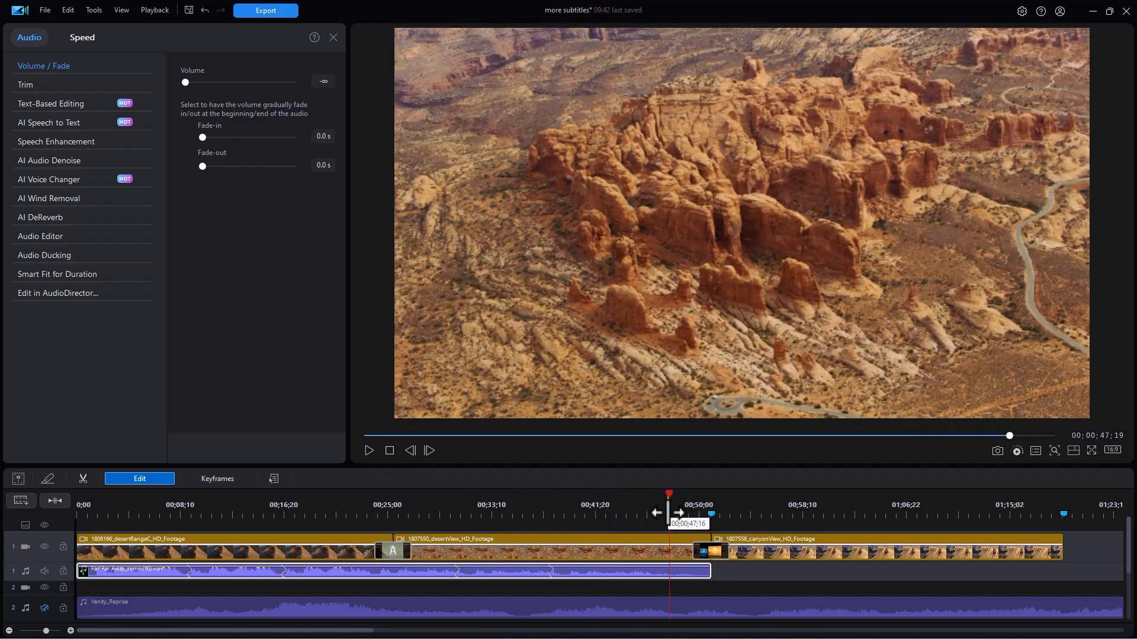
{"action": "key", "text": "space"}
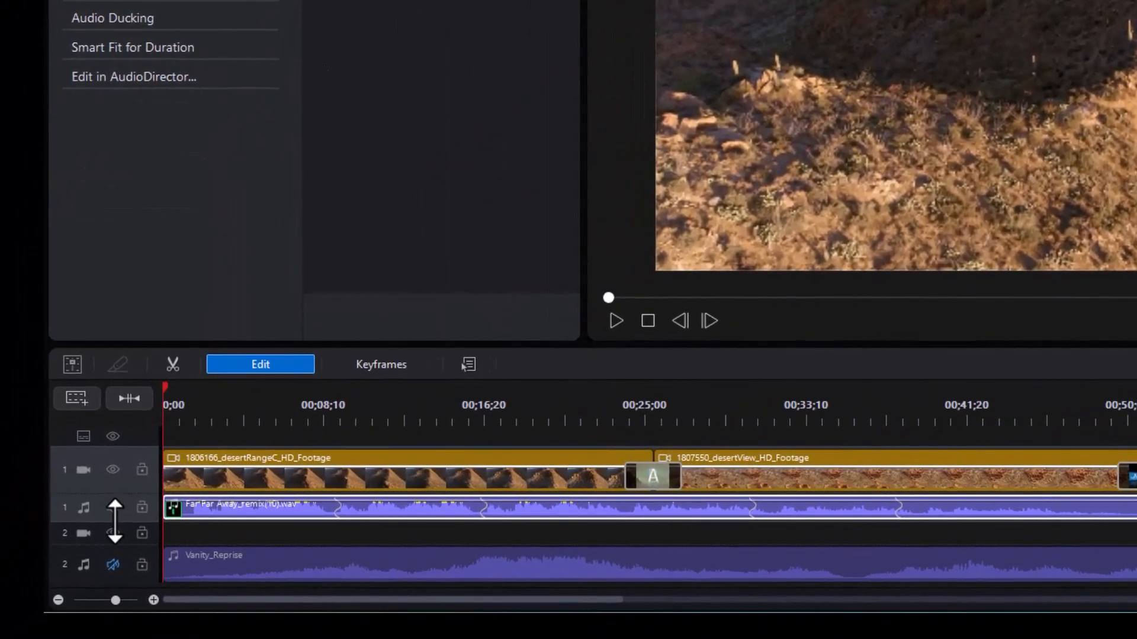
- Enlarge the height of audio track 1 and slightly lower the overall volume of the Far Far Away remix clip
{"action": "left_click_drag", "start_coordinate": [122, 549], "coordinate": [115, 595]}
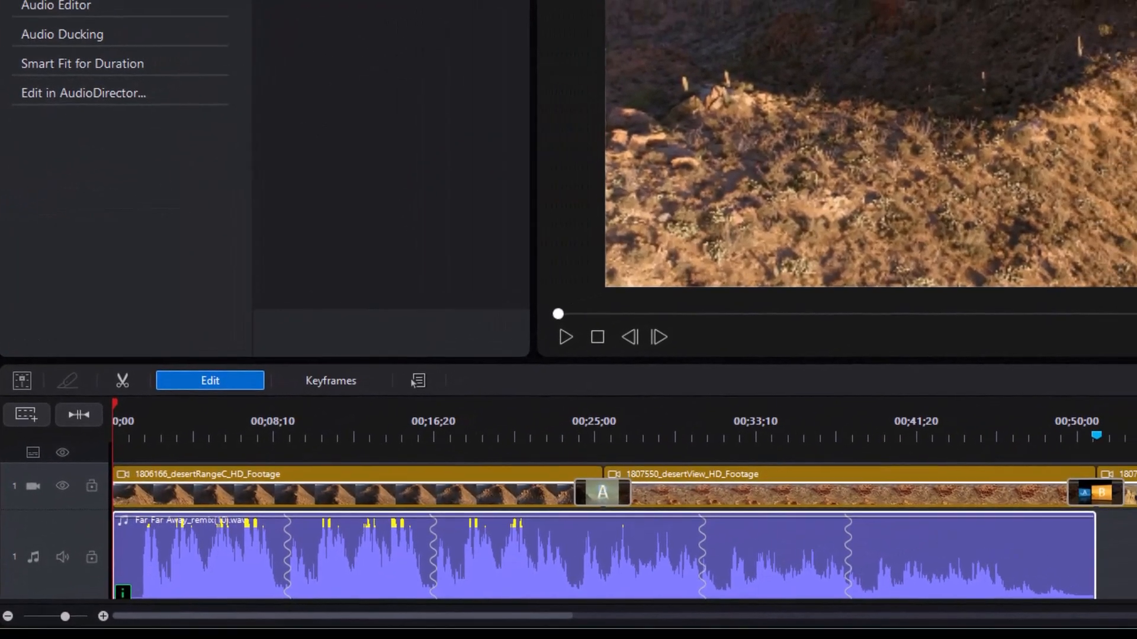
{"action": "scroll", "coordinate": [843, 513], "scroll_direction": "down", "scroll_amount": 2}
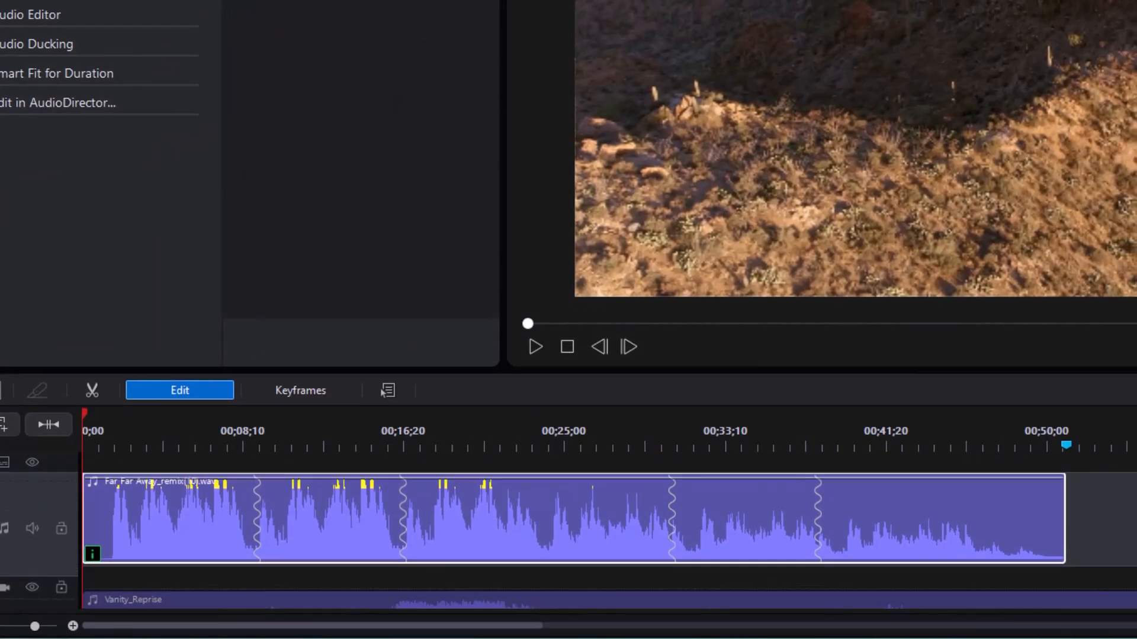
{"action": "left_click_drag", "start_coordinate": [843, 501], "coordinate": [842, 518]}
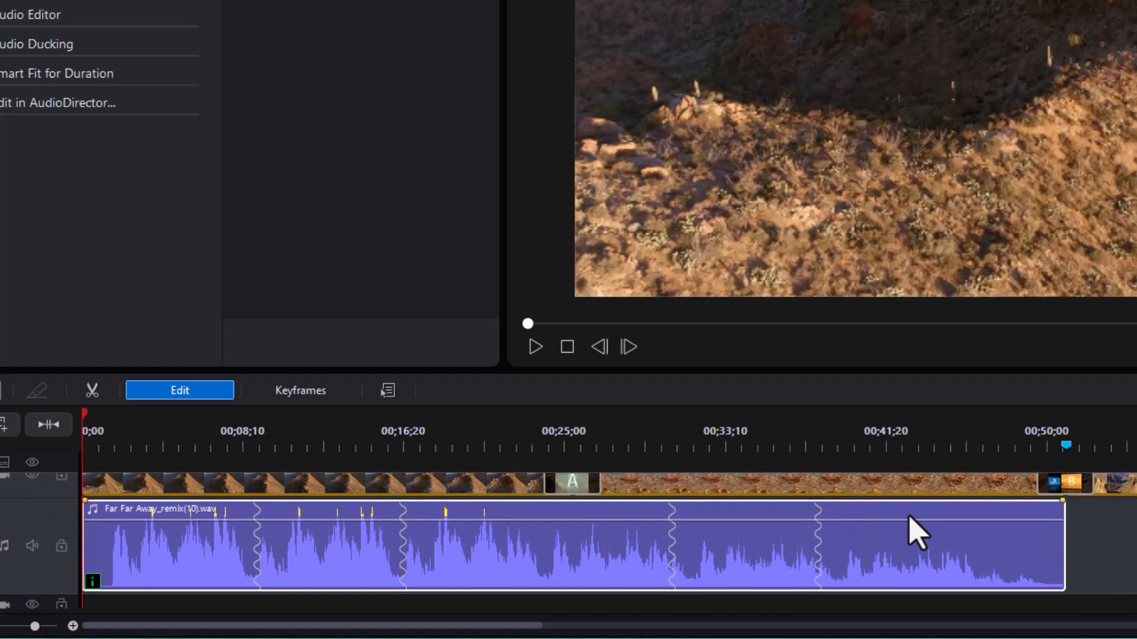
- Add a volume keyframe near the end of the remix clip and pull the clip's end point down to silence for a fade-out
{"action": "left_click", "coordinate": [1022, 520]}
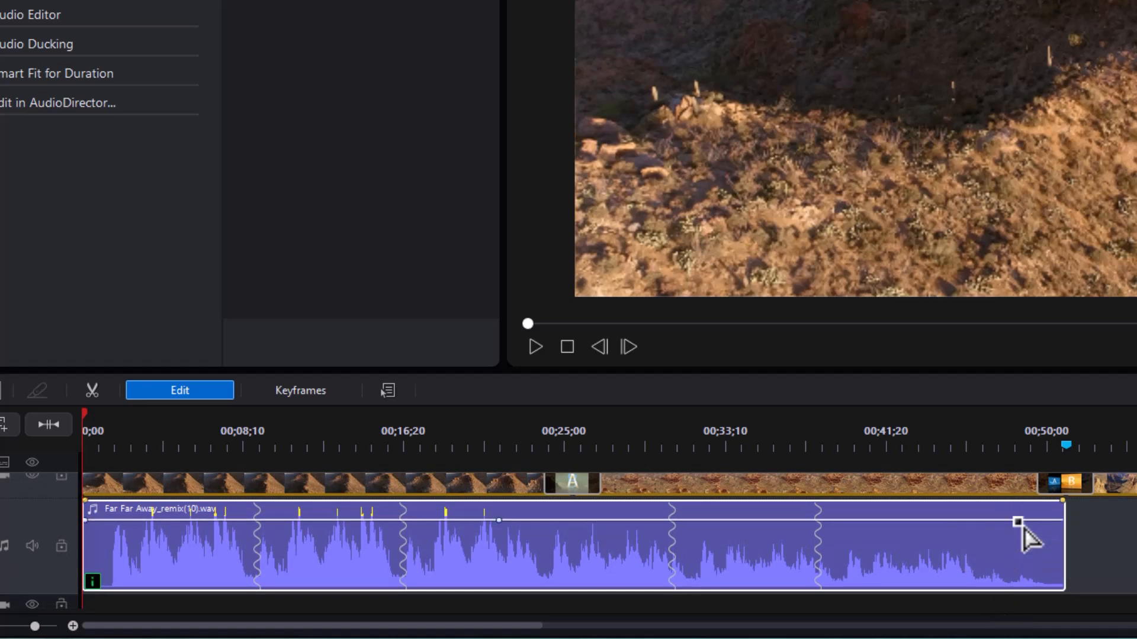
{"action": "left_click", "coordinate": [1020, 521], "text": "ctrl"}
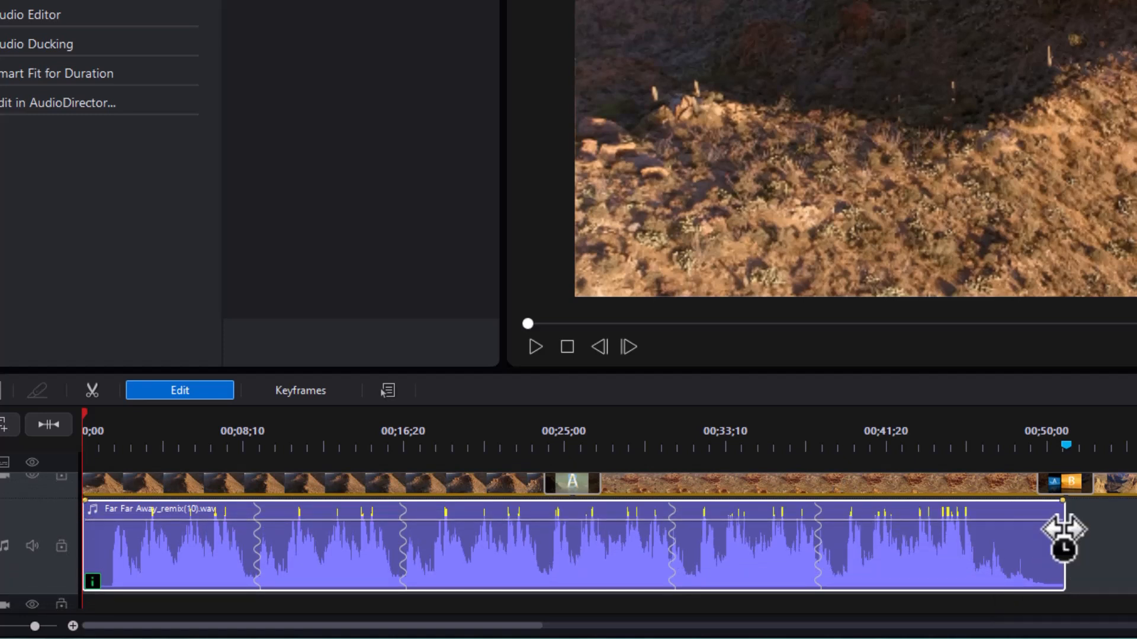
{"action": "left_click_drag", "start_coordinate": [1034, 524], "coordinate": [1064, 600]}
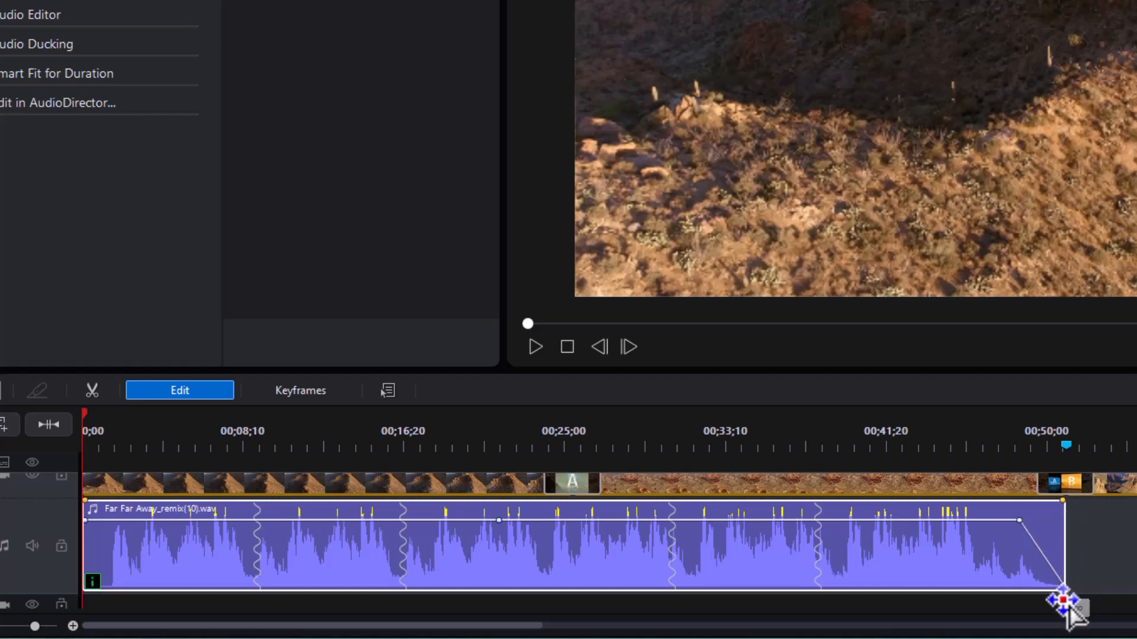
{"action": "left_click", "coordinate": [962, 470]}
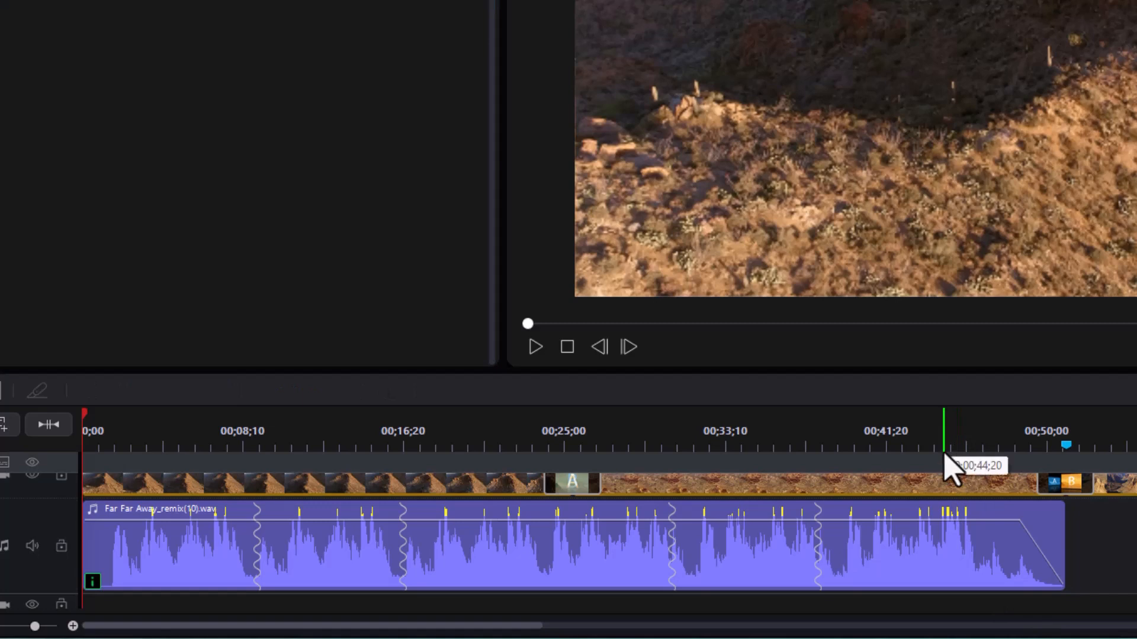
- Play the remix's fade-out from 00;00;44;20 through the end of the clip
{"action": "left_click", "coordinate": [944, 451]}
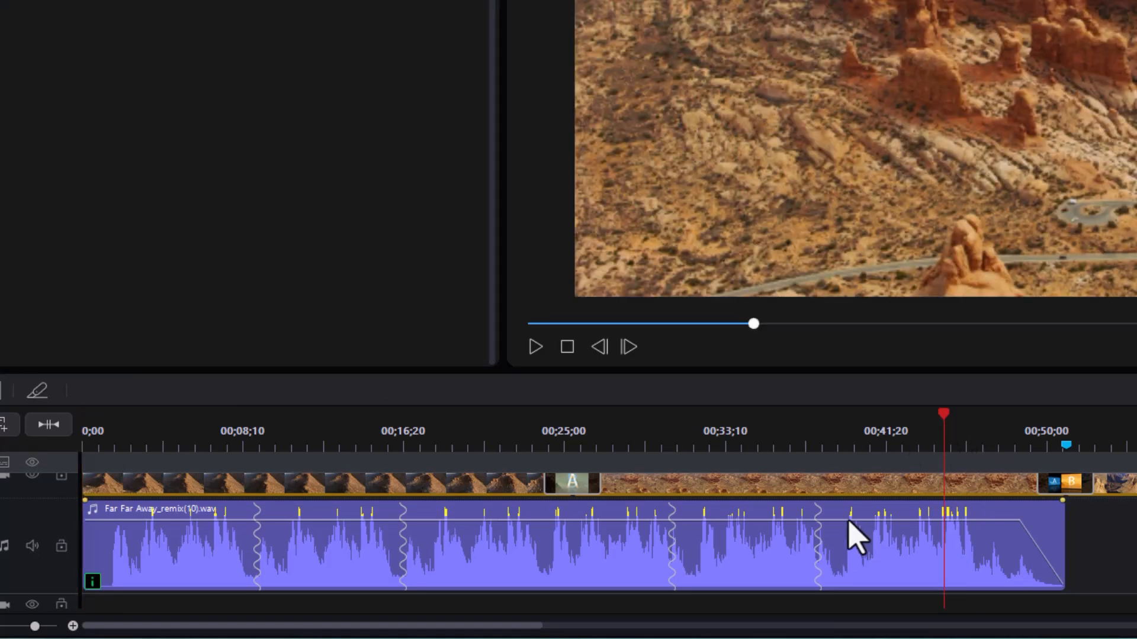
{"action": "key", "text": "space"}
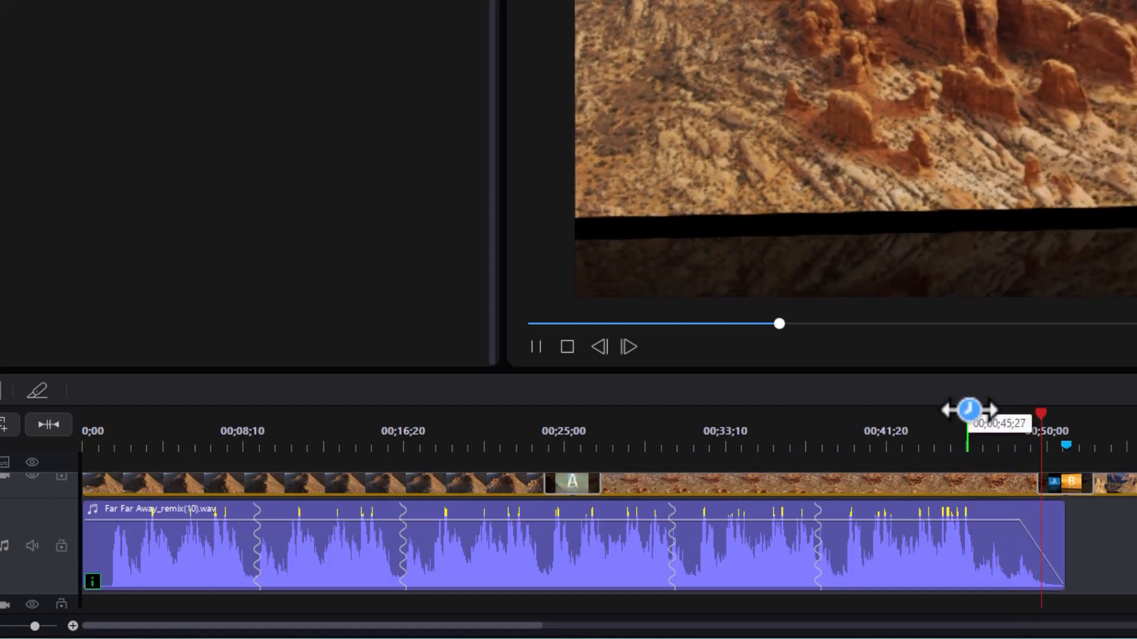
{"action": "key", "text": "space"}
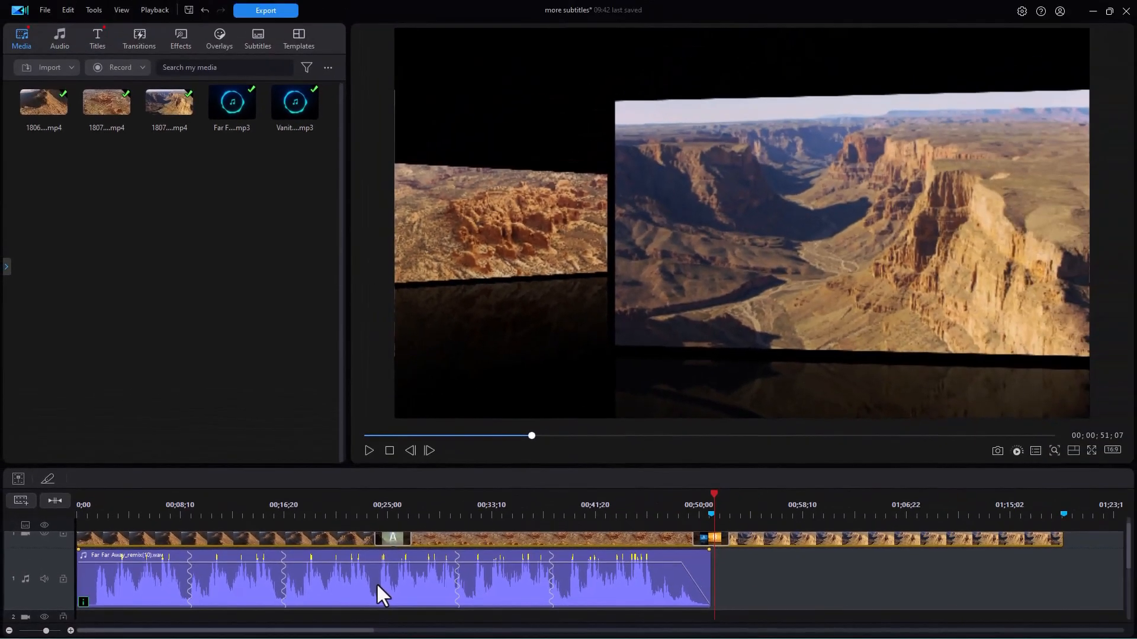
- Undo the fade-out, the volume change and the Smart Fit extension of the Far Far Away clip
{"action": "left_click", "coordinate": [552, 556]}
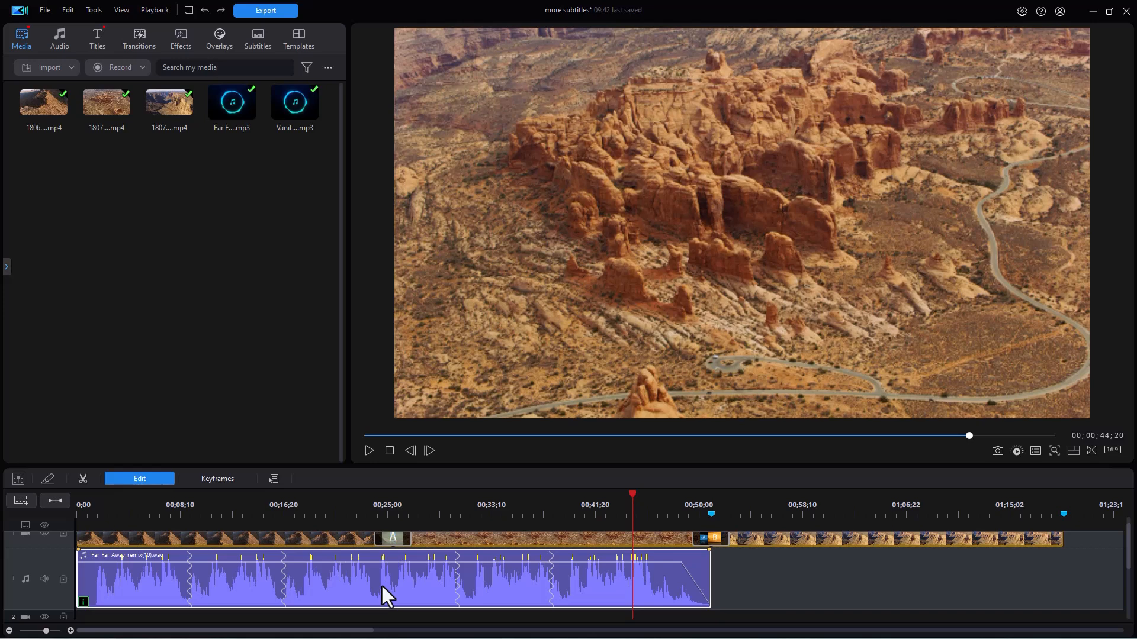
{"action": "key", "text": "Home"}
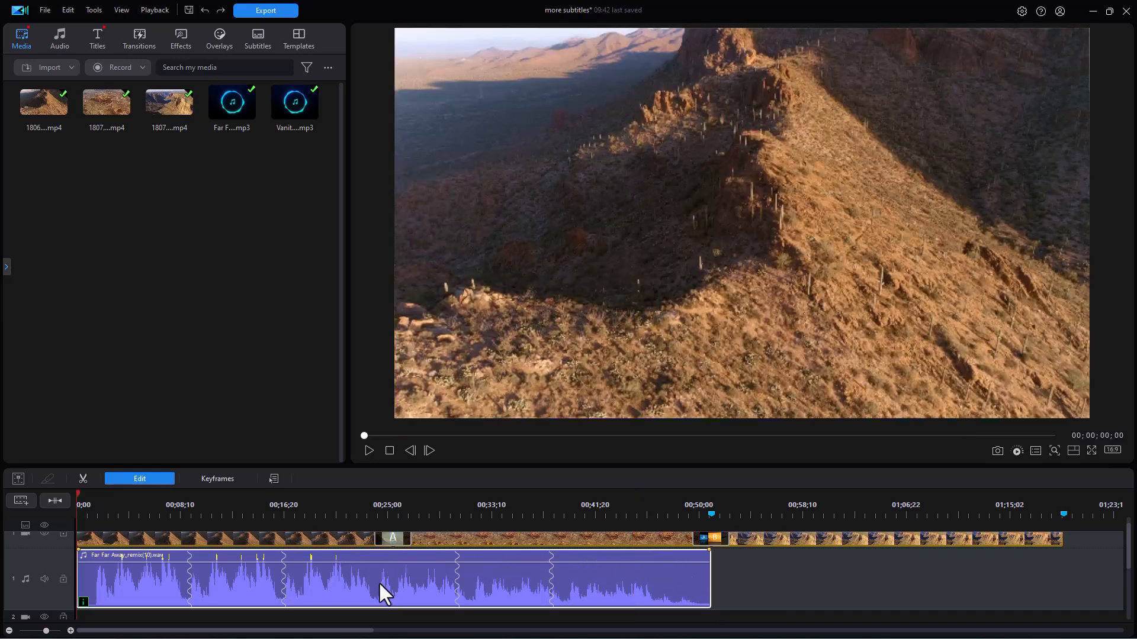
{"action": "key", "text": "ctrl+z"}
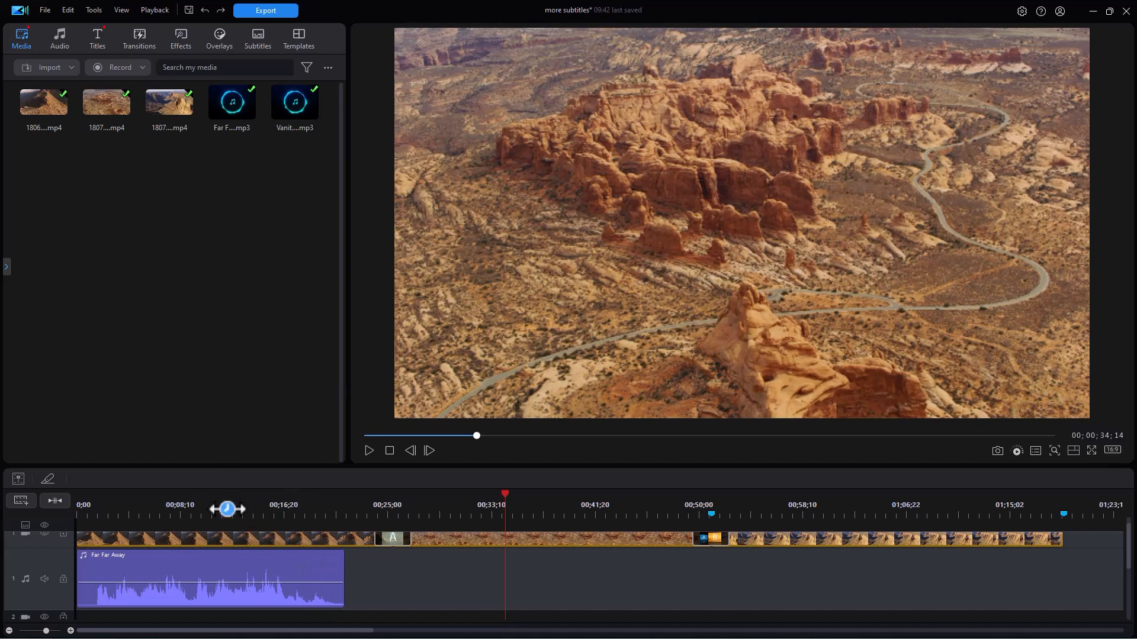
- Extend the Far Far Away clip with Smart Fit for Duration, using the option to fit the audio to the end of the project
{"action": "left_click", "coordinate": [257, 564]}
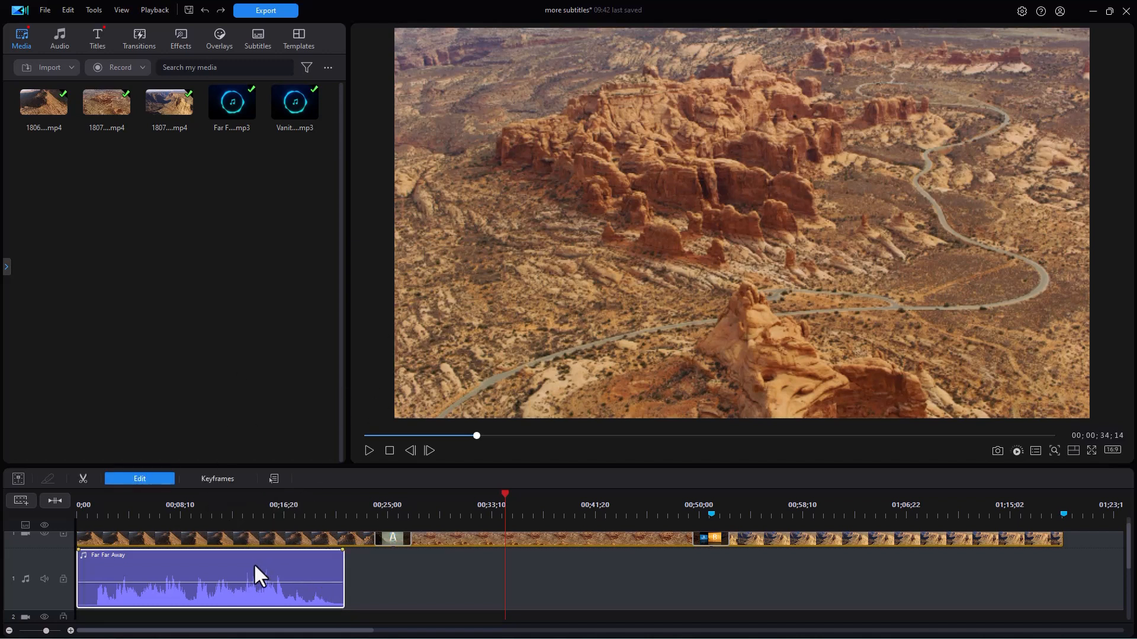
{"action": "key", "text": "Home"}
{"action": "left_click", "coordinate": [148, 479]}
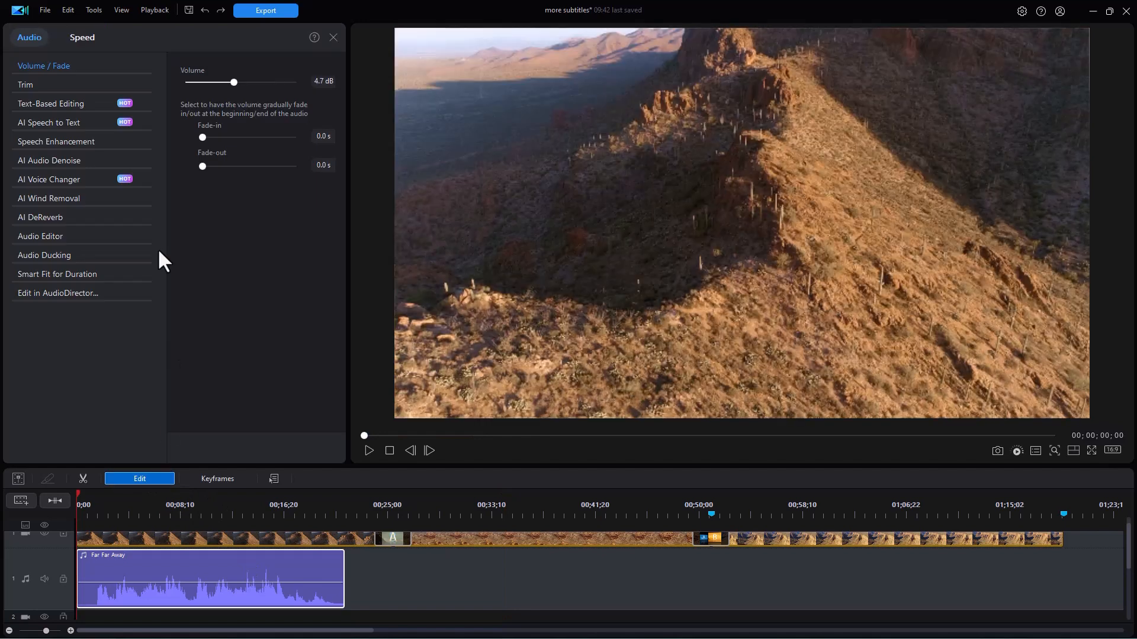
{"action": "left_click", "coordinate": [58, 276]}
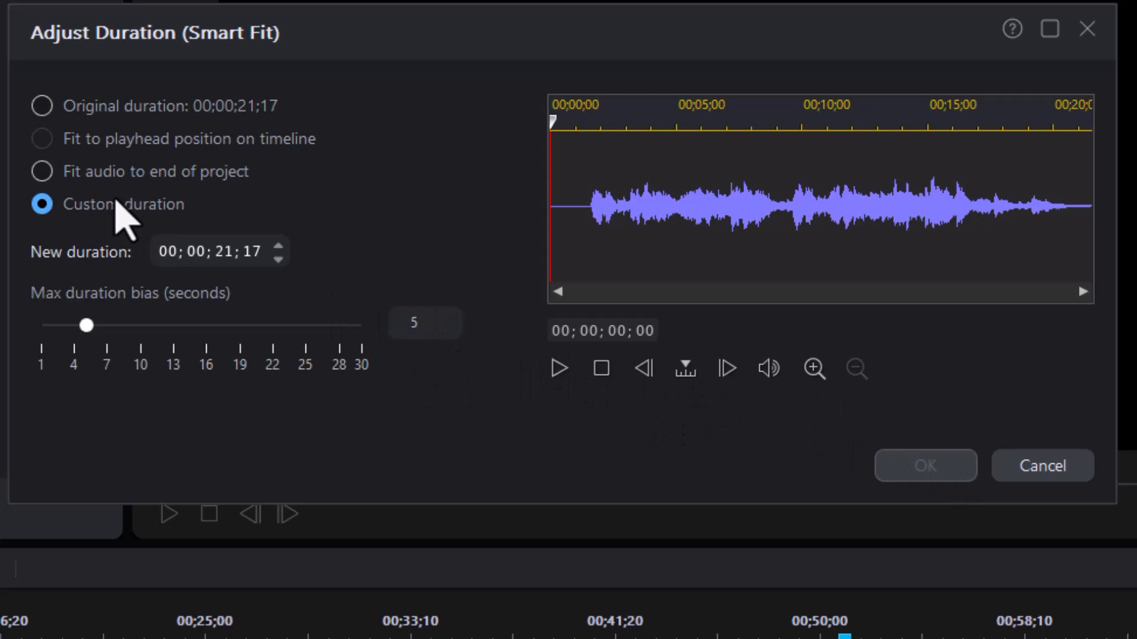
{"action": "left_click", "coordinate": [101, 174]}
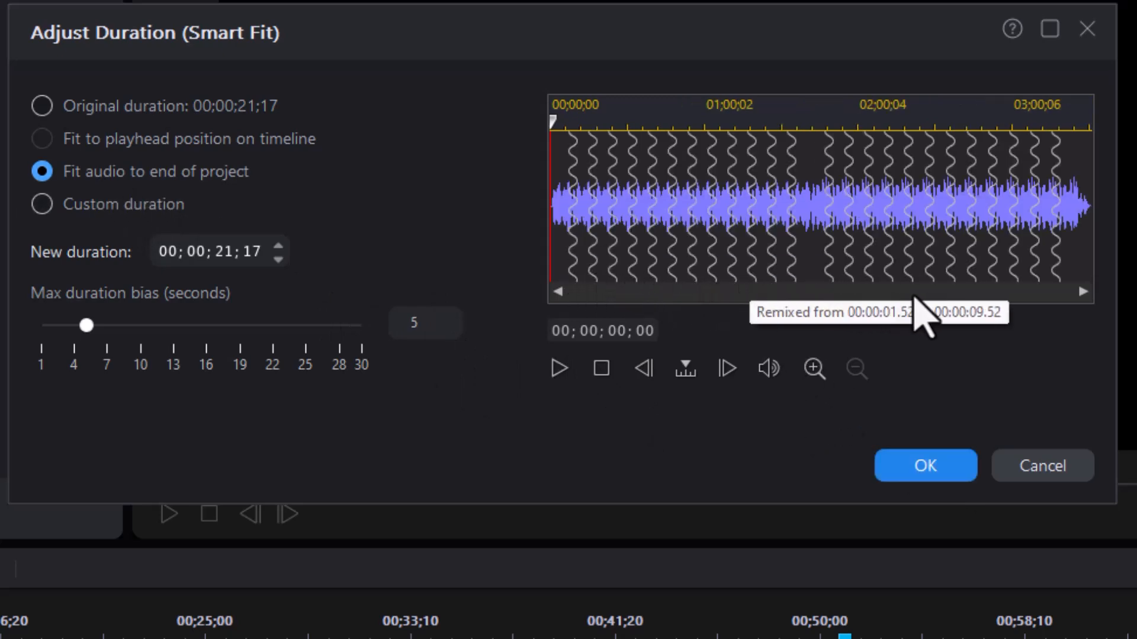
{"action": "left_click", "coordinate": [935, 471]}
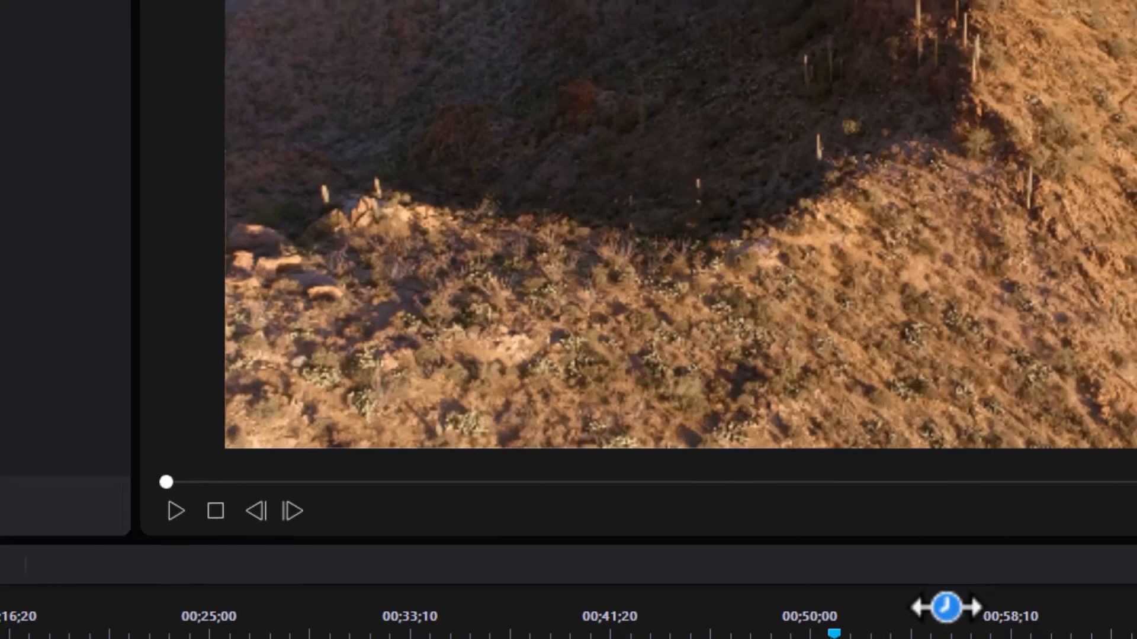
- Fit the full length of the Far Far Away remix in the timeline and reduce the height of audio track 1
{"action": "left_click_drag", "start_coordinate": [995, 631], "coordinate": [0, 631]}
{"action": "left_click_drag", "start_coordinate": [271, 497], "coordinate": [280, 498]}
{"action": "left_click_drag", "start_coordinate": [63, 595], "coordinate": [63, 558]}
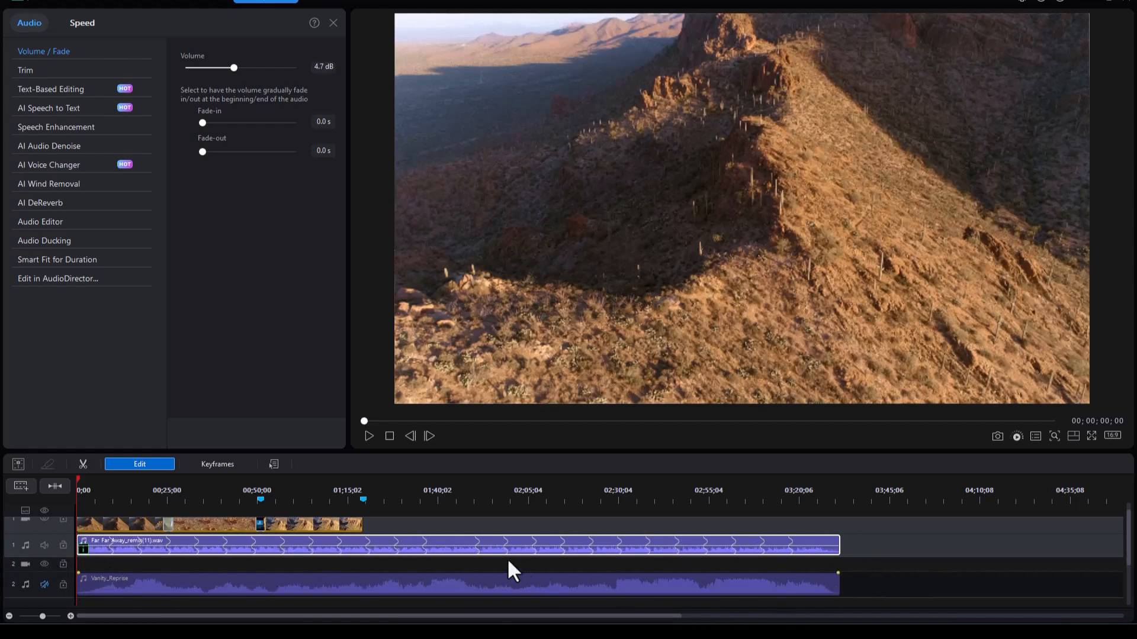
- Play a short stretch of the extended remix starting from about one minute into the timeline
{"action": "left_click", "coordinate": [293, 499]}
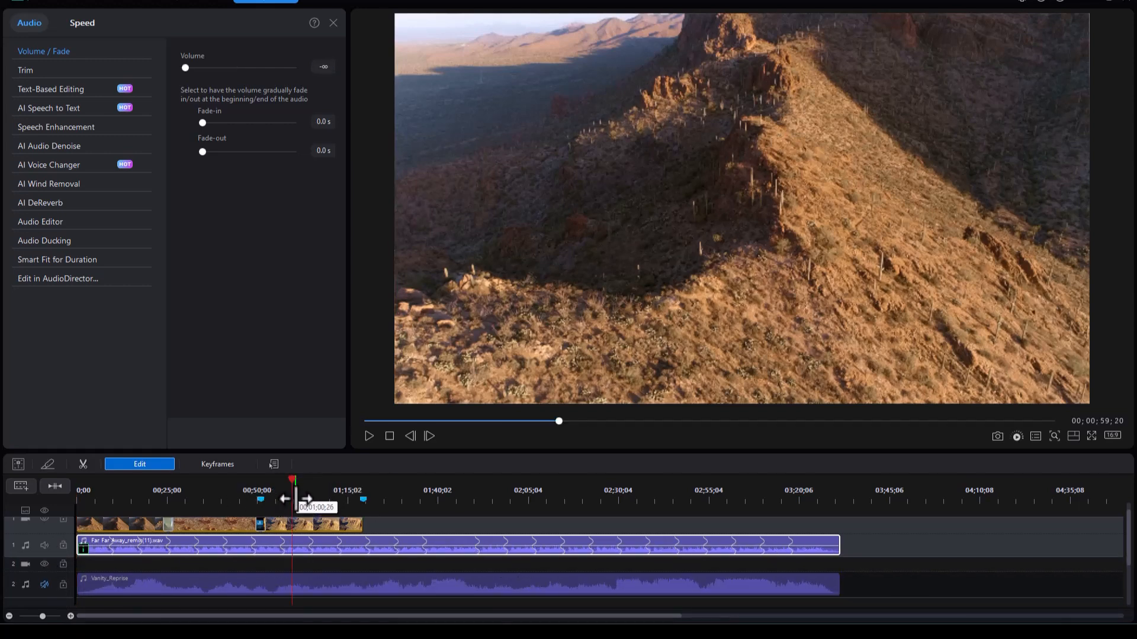
{"action": "key", "text": "space"}
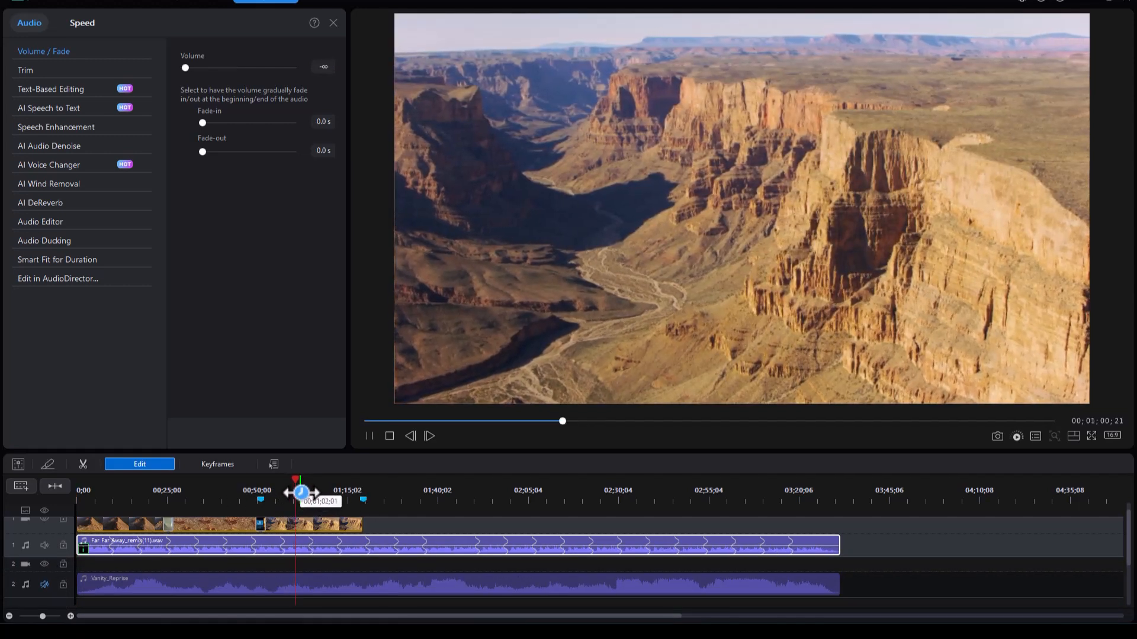
{"action": "key", "text": "space"}
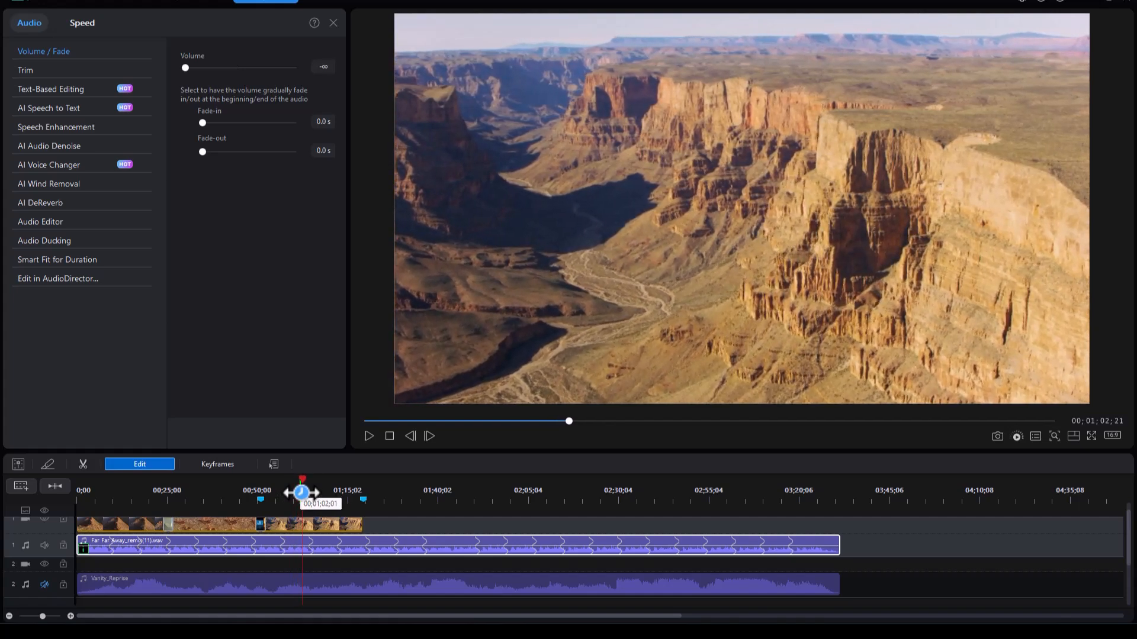
- Try the volume at -21.9 dB, return it to silence and play a few more seconds of the project
{"action": "left_click_drag", "start_coordinate": [183, 67], "coordinate": [186, 67]}
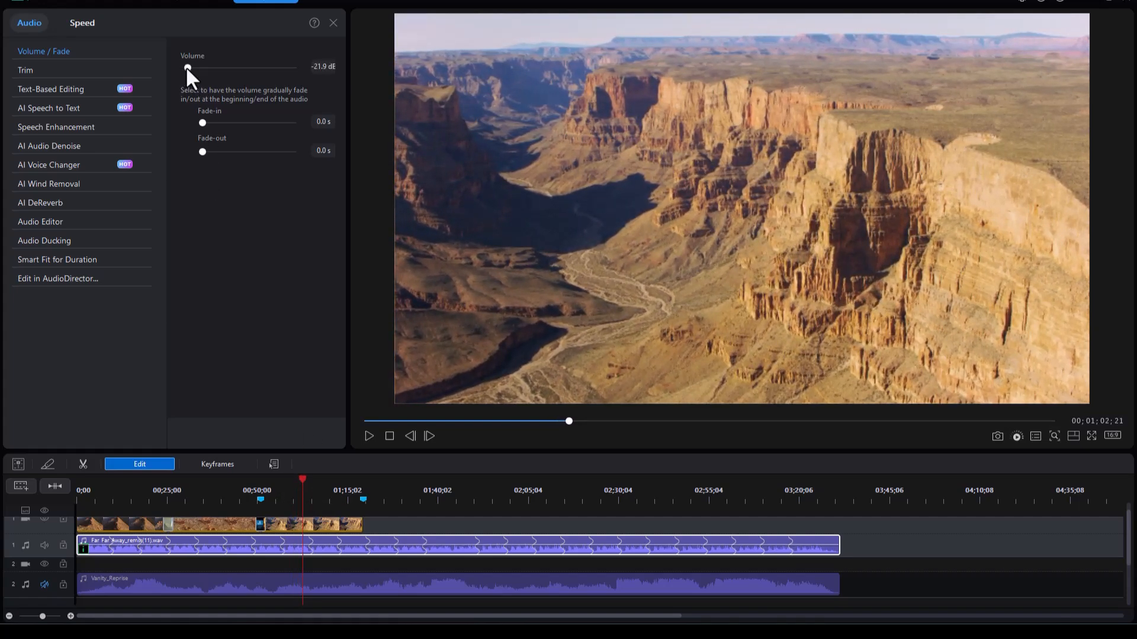
{"action": "left_click", "coordinate": [183, 69]}
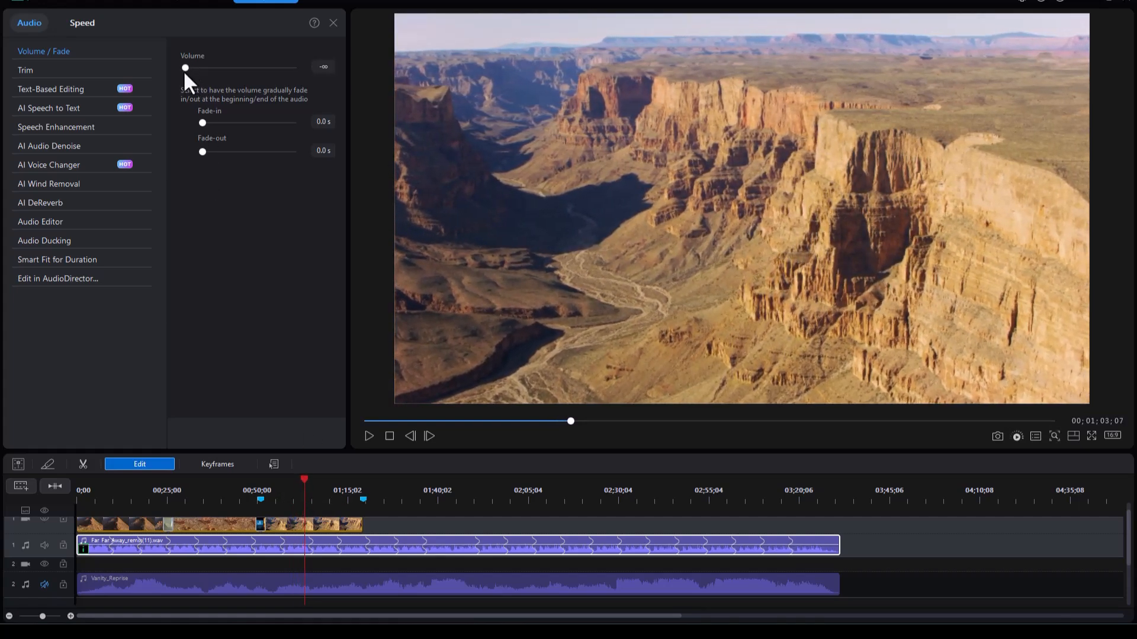
{"action": "key", "text": "space"}
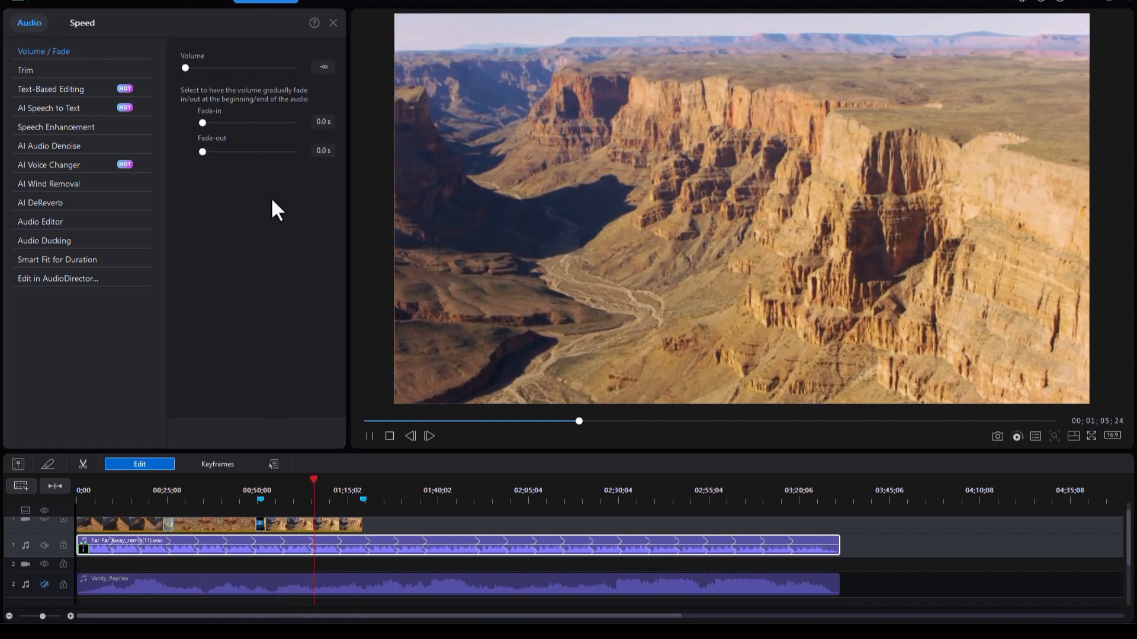
{"action": "key", "text": "space"}
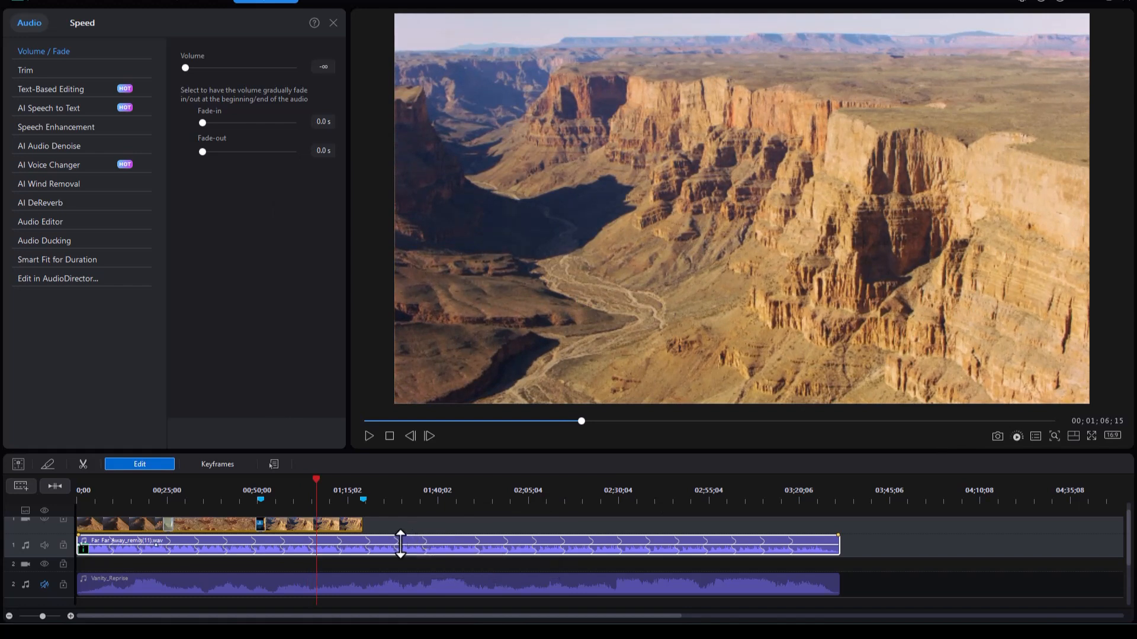
- Undo the volume adjustments and the Smart Fit extension of Far Far Away to the end of the project
{"action": "left_click_drag", "start_coordinate": [400, 544], "coordinate": [400, 540]}
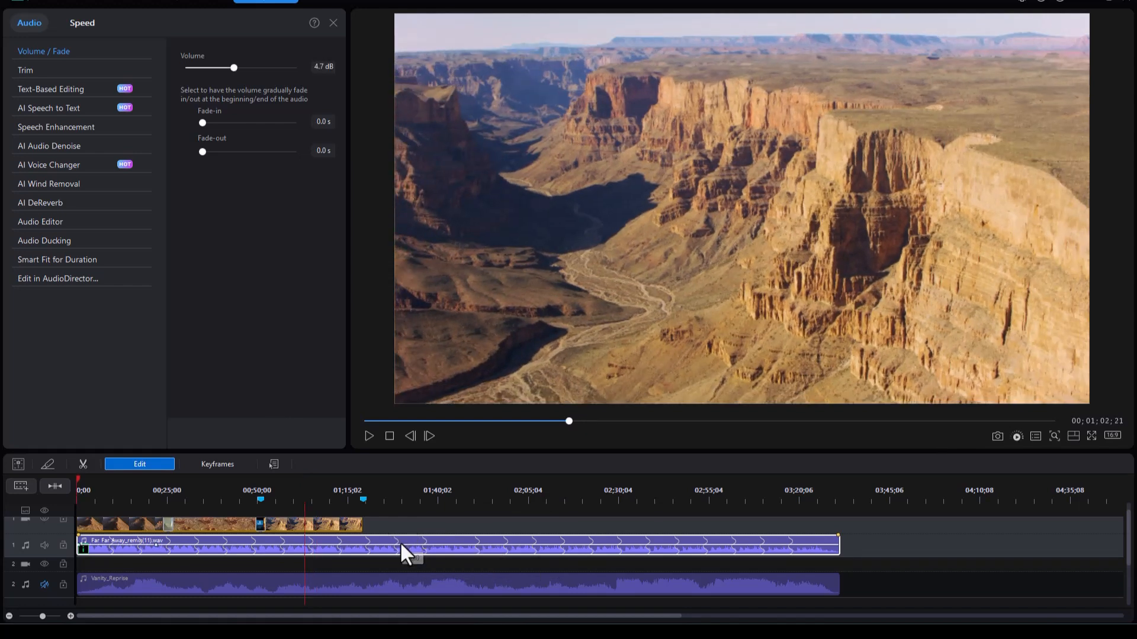
{"action": "key", "text": "ctrl+z"}
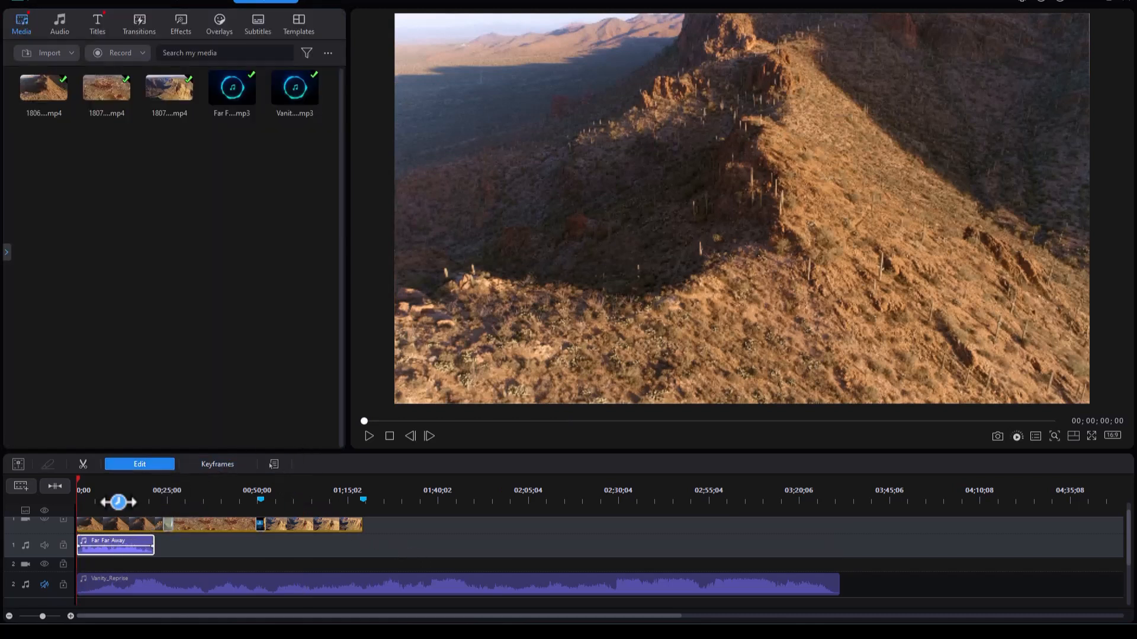
- Fit the Far Far Away clip to a custom duration of 00;00;30;00 with Smart Fit for Duration
{"action": "left_click", "coordinate": [145, 463]}
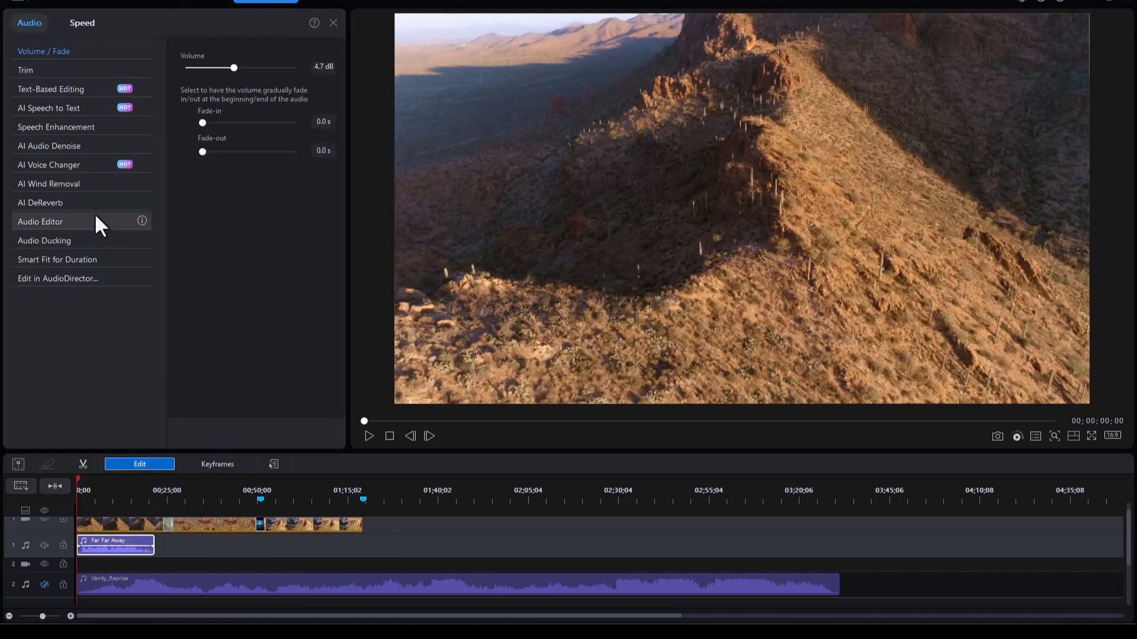
{"action": "left_click", "coordinate": [65, 258]}
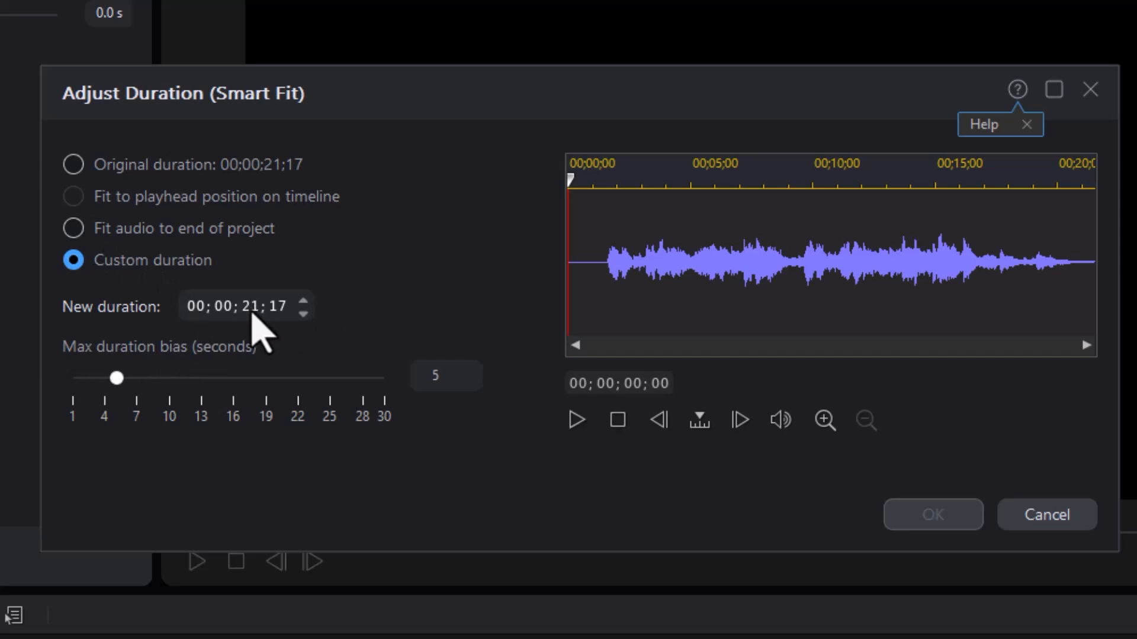
{"action": "left_click", "coordinate": [251, 310]}
{"action": "left_click", "coordinate": [251, 307]}
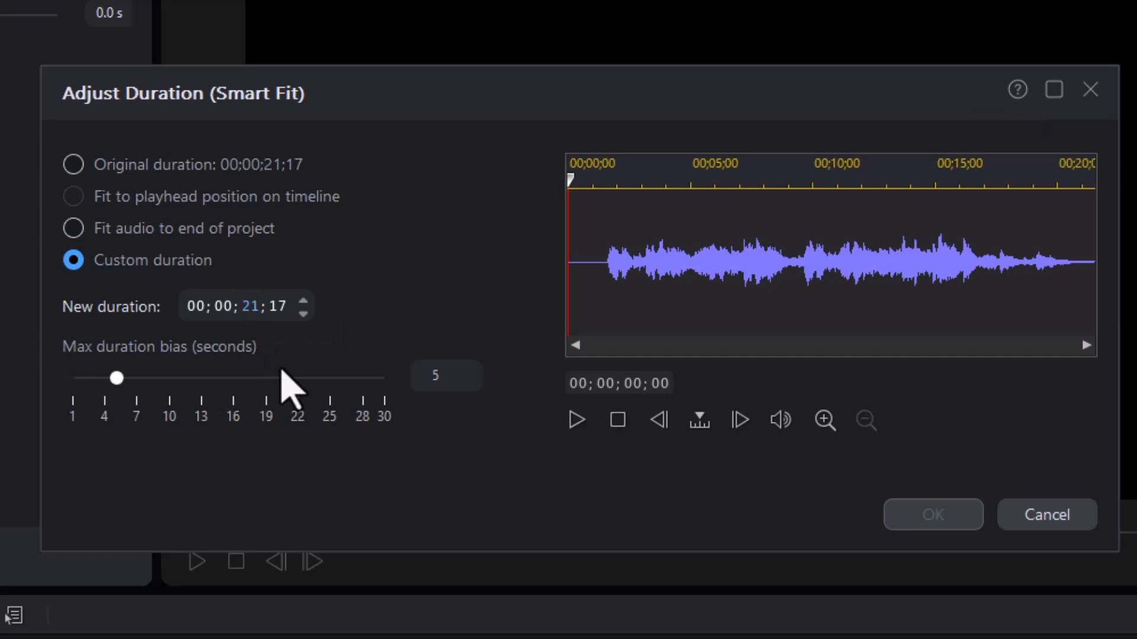
{"action": "type", "text": "10"}
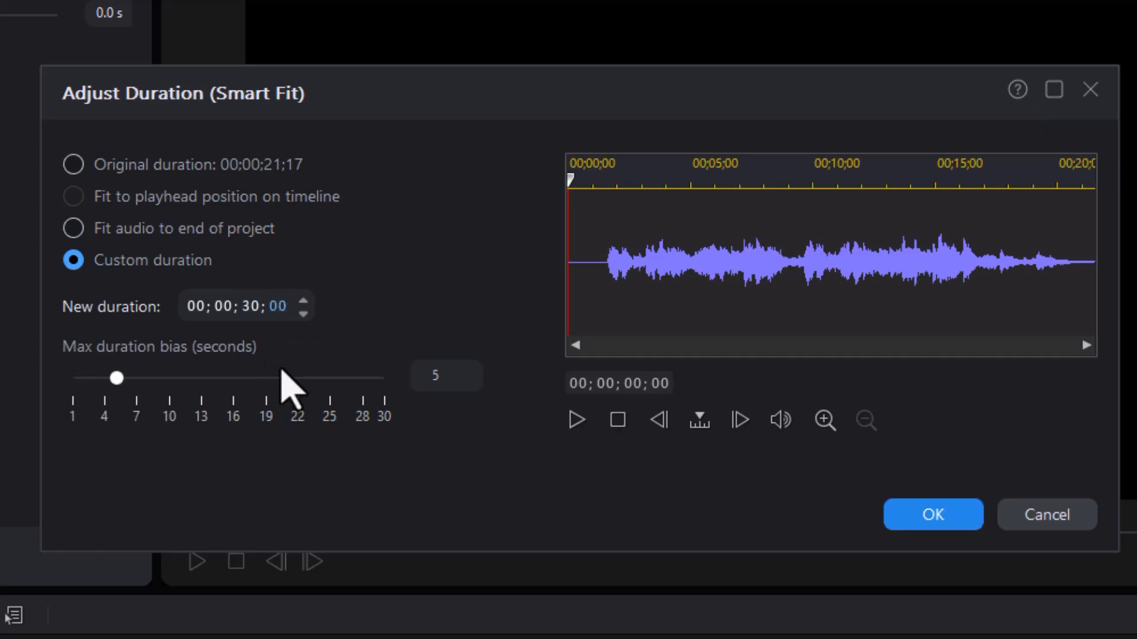
{"action": "left_click", "coordinate": [936, 501]}
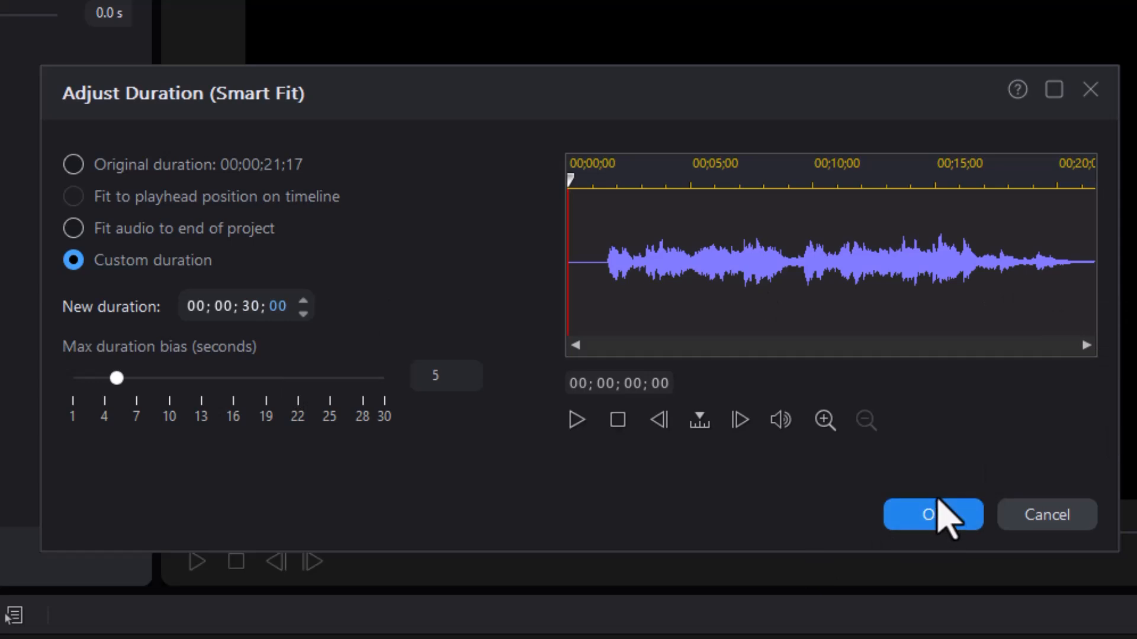
{"action": "left_click", "coordinate": [940, 514]}
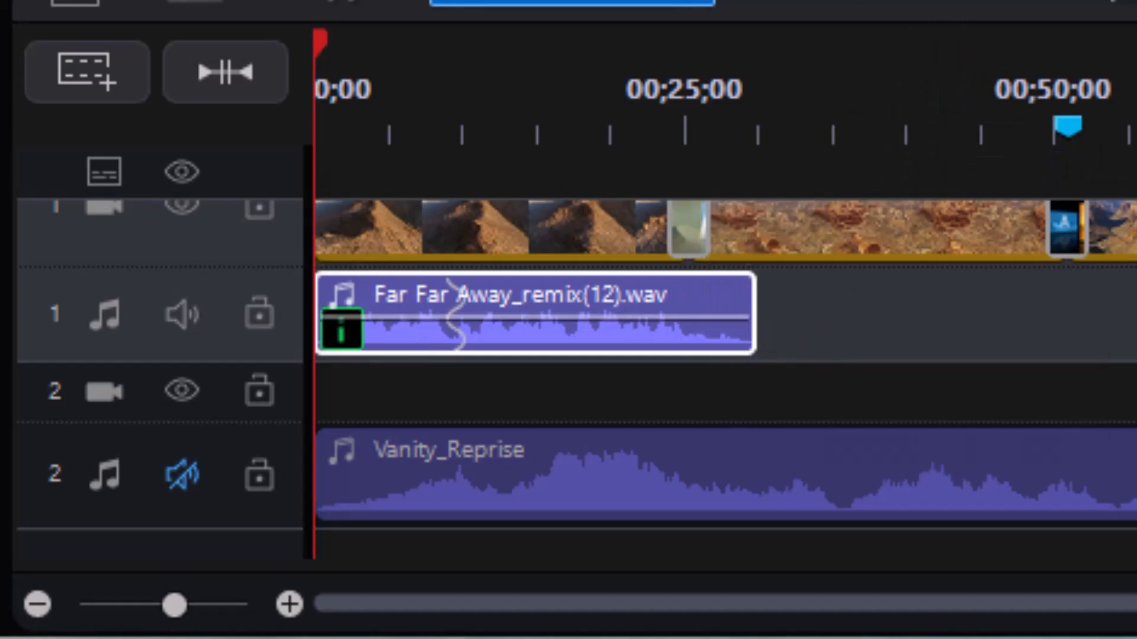
- Play the start of the new remix, switch the audible music from audio track 1 to track 2, and select the Vanity_Reprise clip
{"action": "key", "text": "space"}
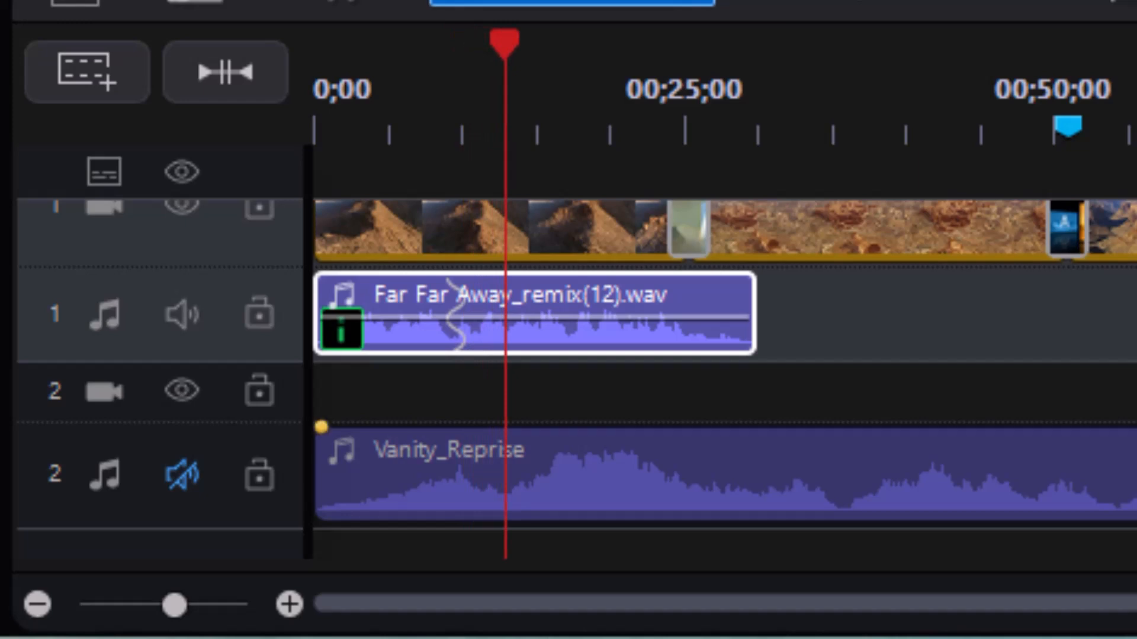
{"action": "left_click", "coordinate": [182, 314]}
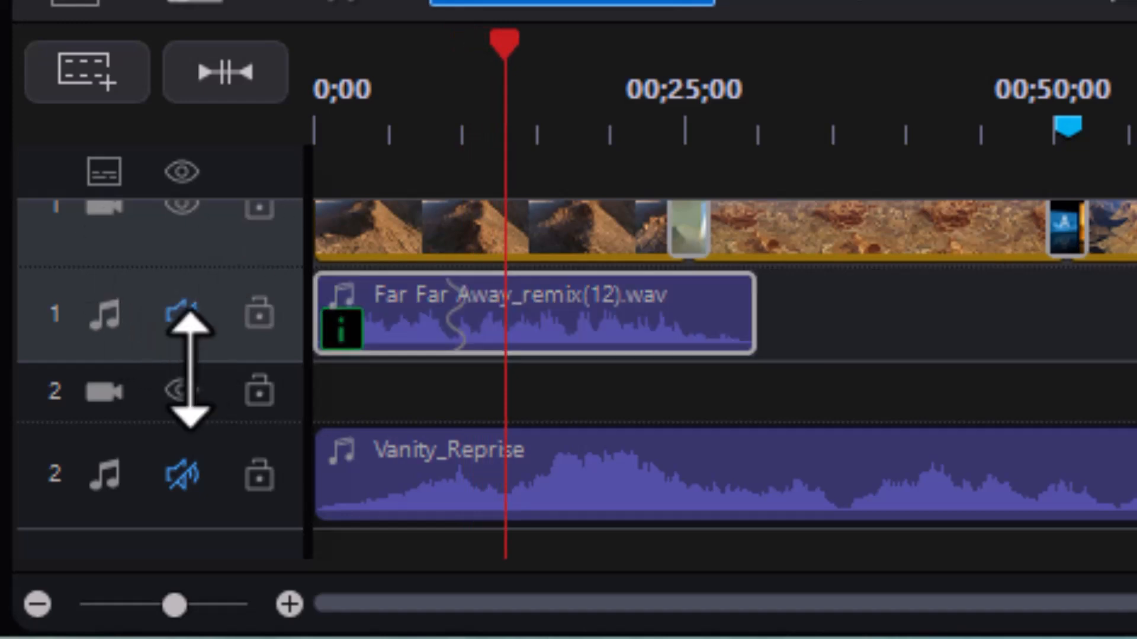
{"action": "left_click", "coordinate": [182, 474]}
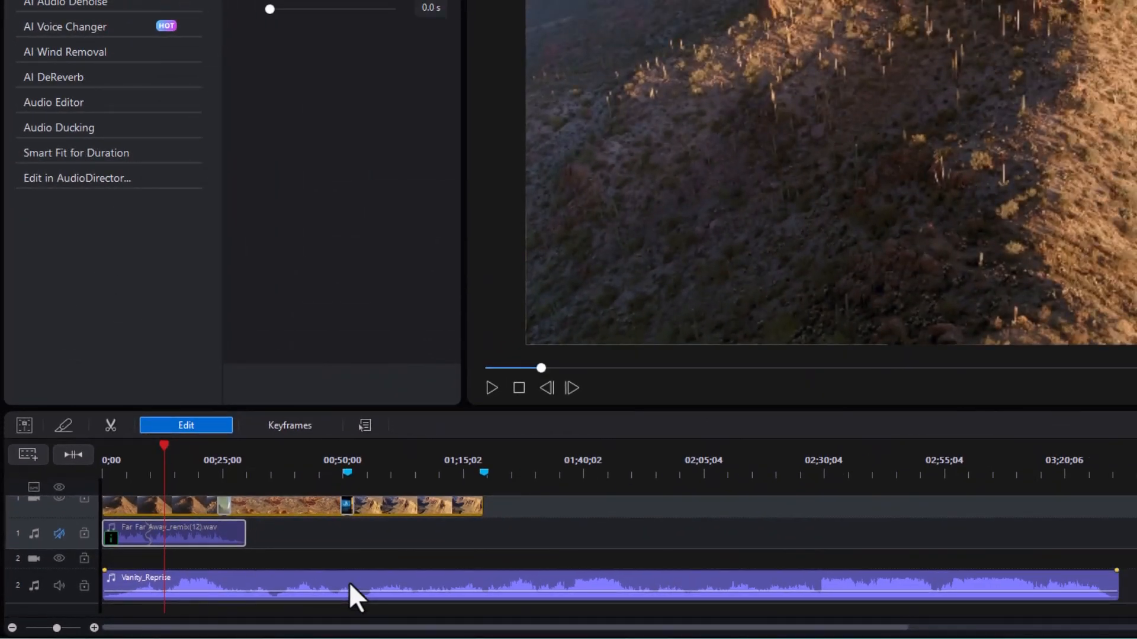
{"action": "left_click", "coordinate": [350, 583]}
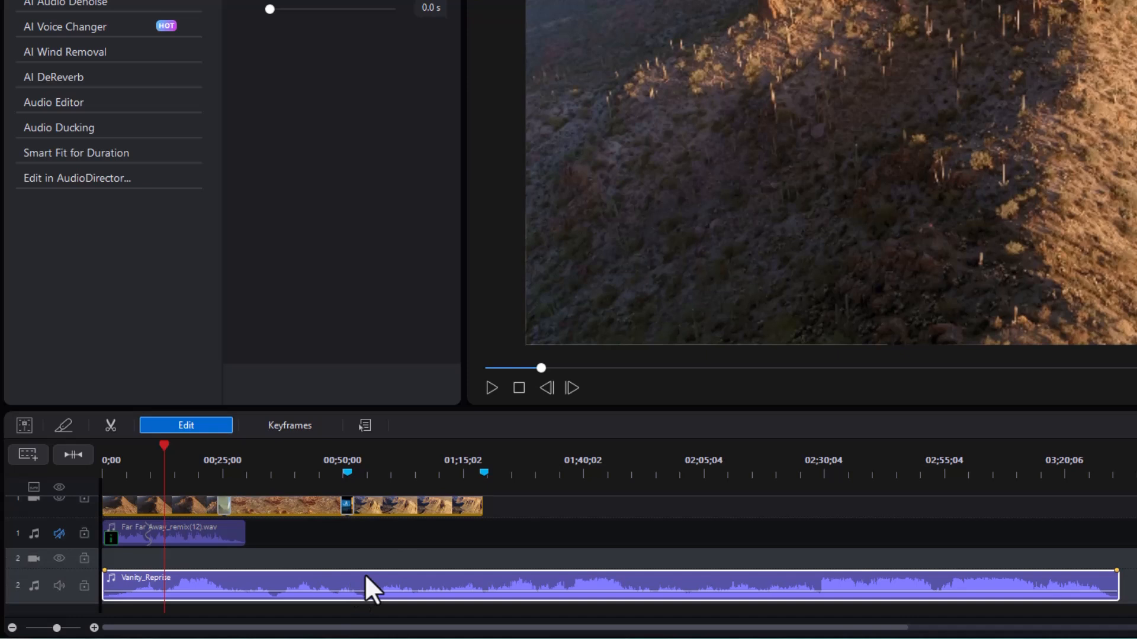
{"action": "left_click", "coordinate": [79, 154]}
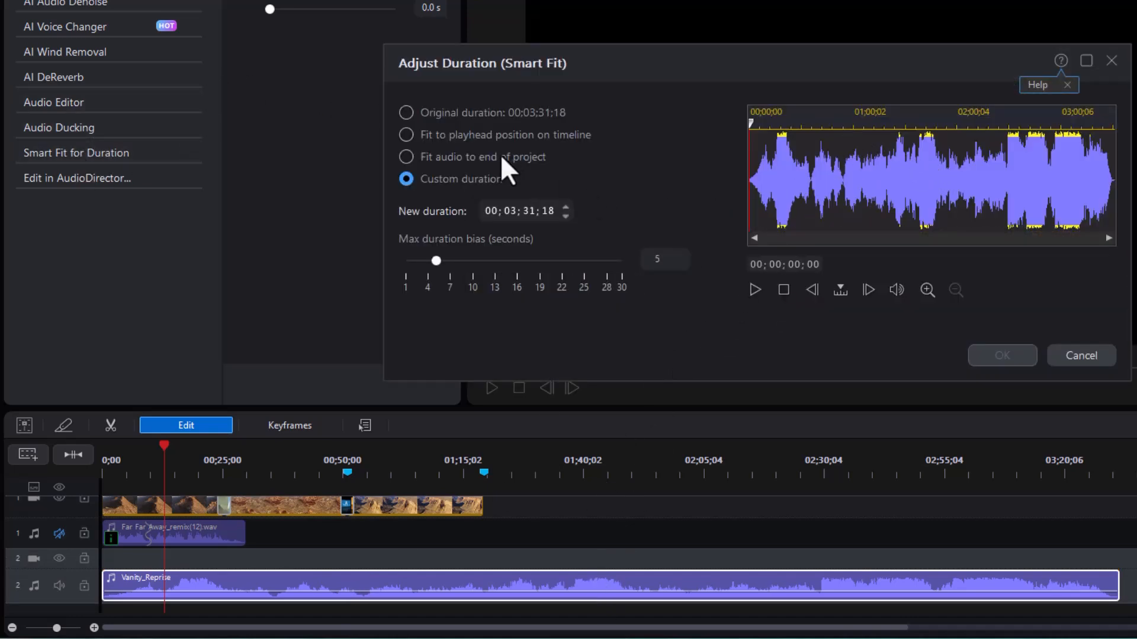
{"action": "left_click", "coordinate": [407, 157]}
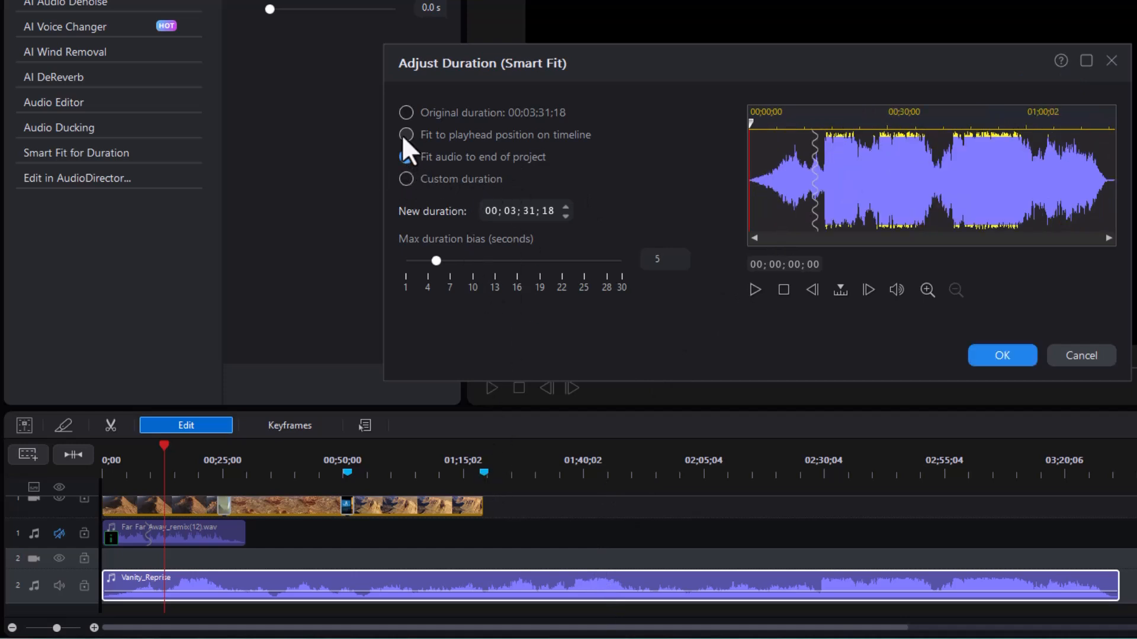
{"action": "left_click", "coordinate": [405, 113]}
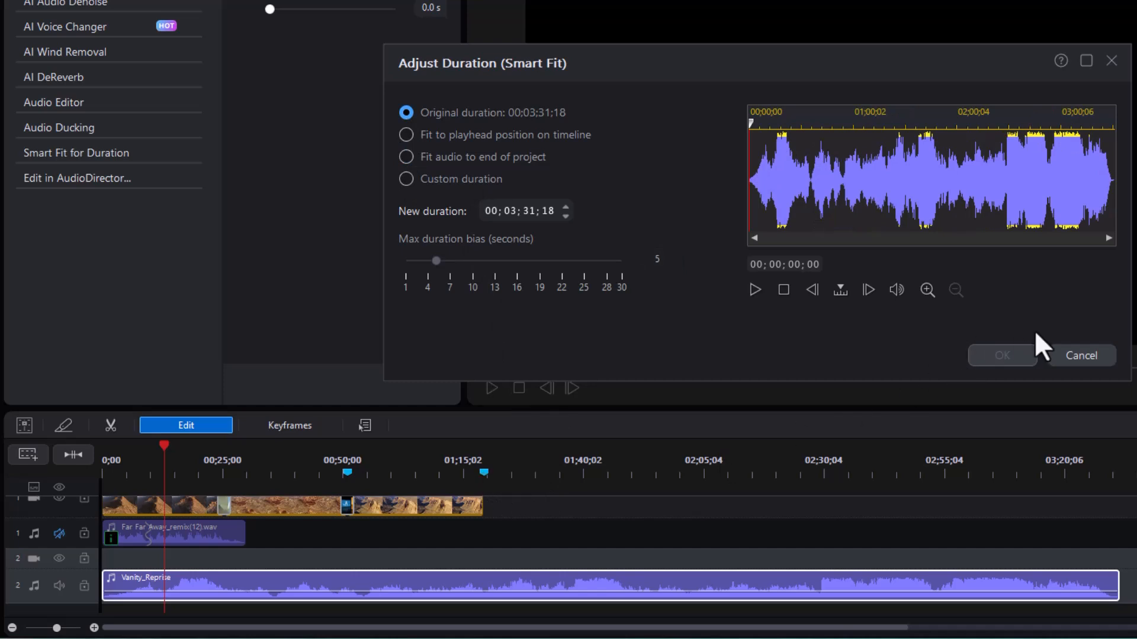
{"action": "left_click", "coordinate": [1088, 360]}
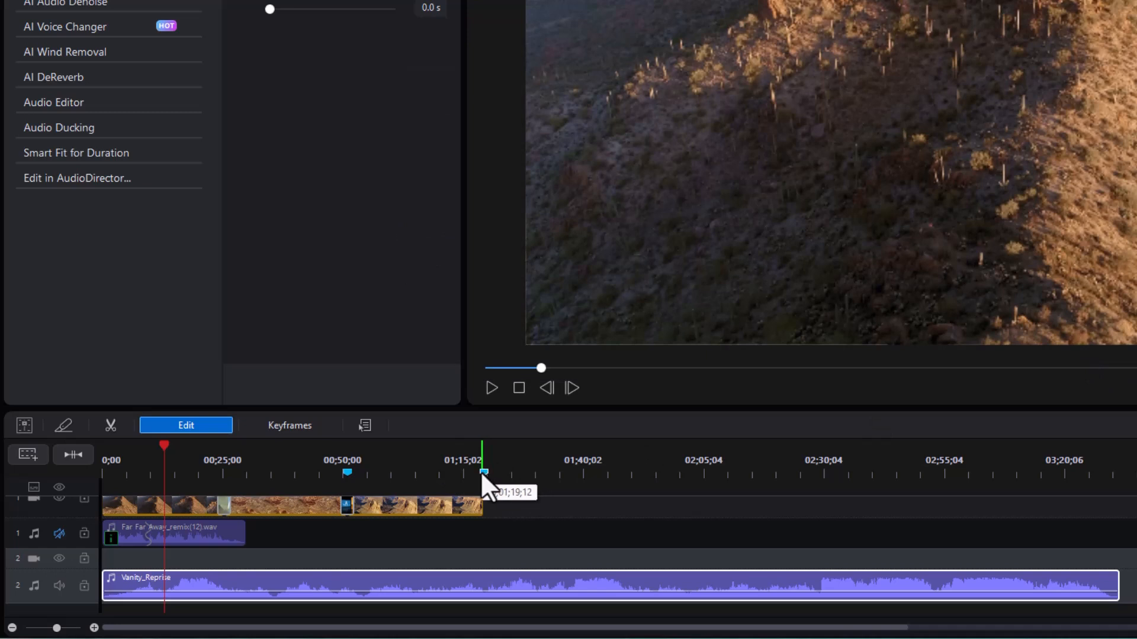
- Shorten the Vanity_Reprise clip to a custom duration of 00;01;19;12 with Smart Fit for Duration and play the result
{"action": "left_click", "coordinate": [55, 155]}
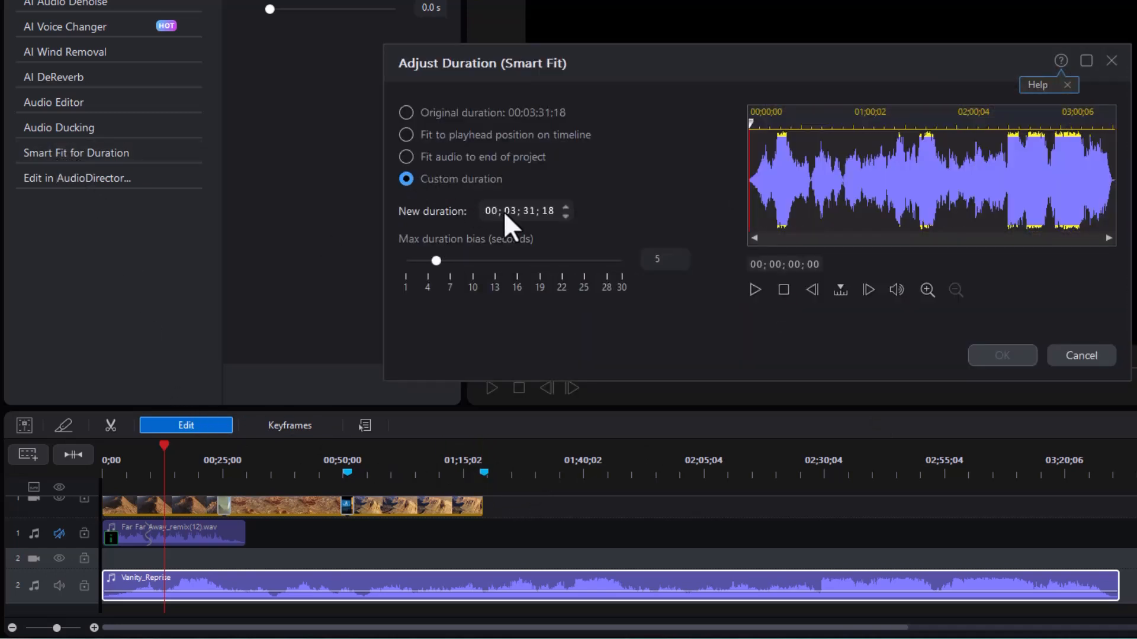
{"action": "left_click", "coordinate": [508, 211]}
{"action": "type", "text": "1"}
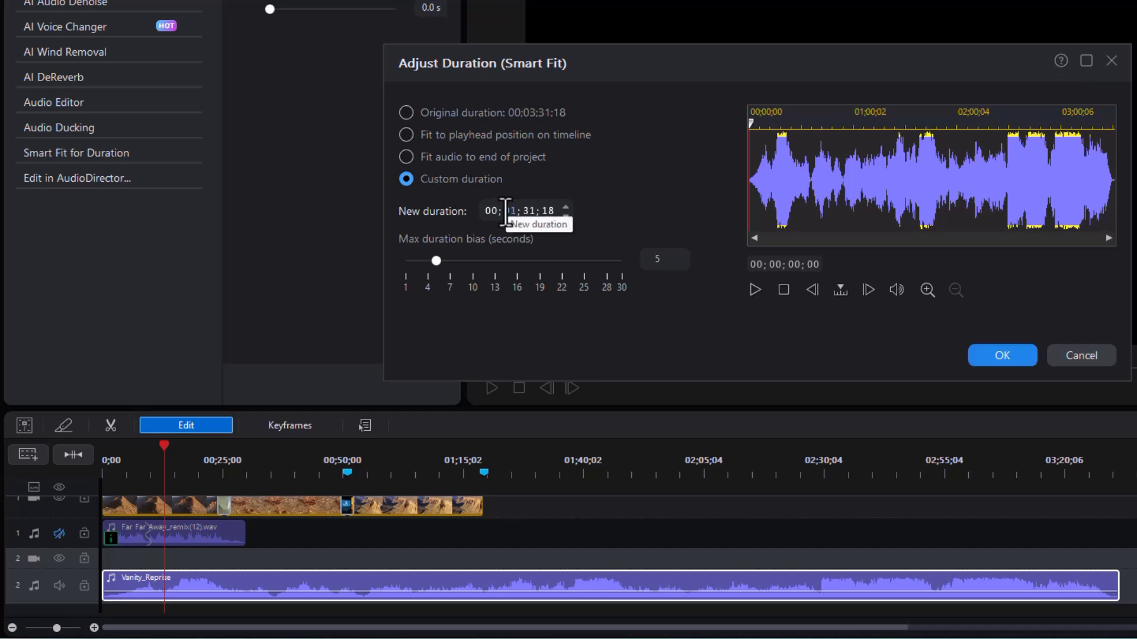
{"action": "left_click", "coordinate": [525, 217]}
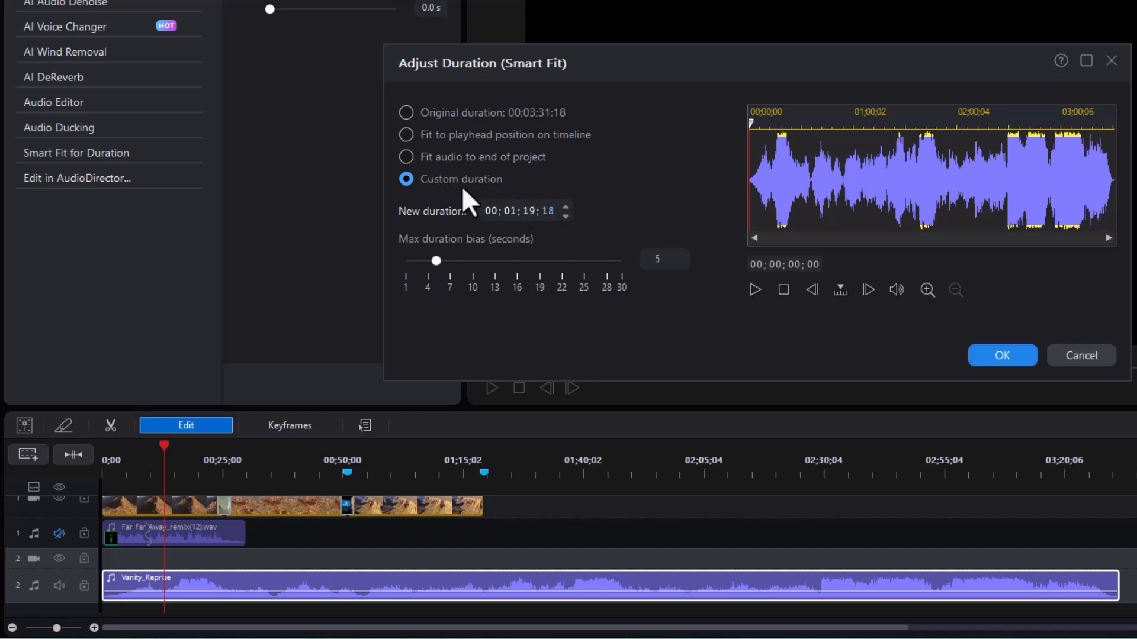
{"action": "type", "text": "12"}
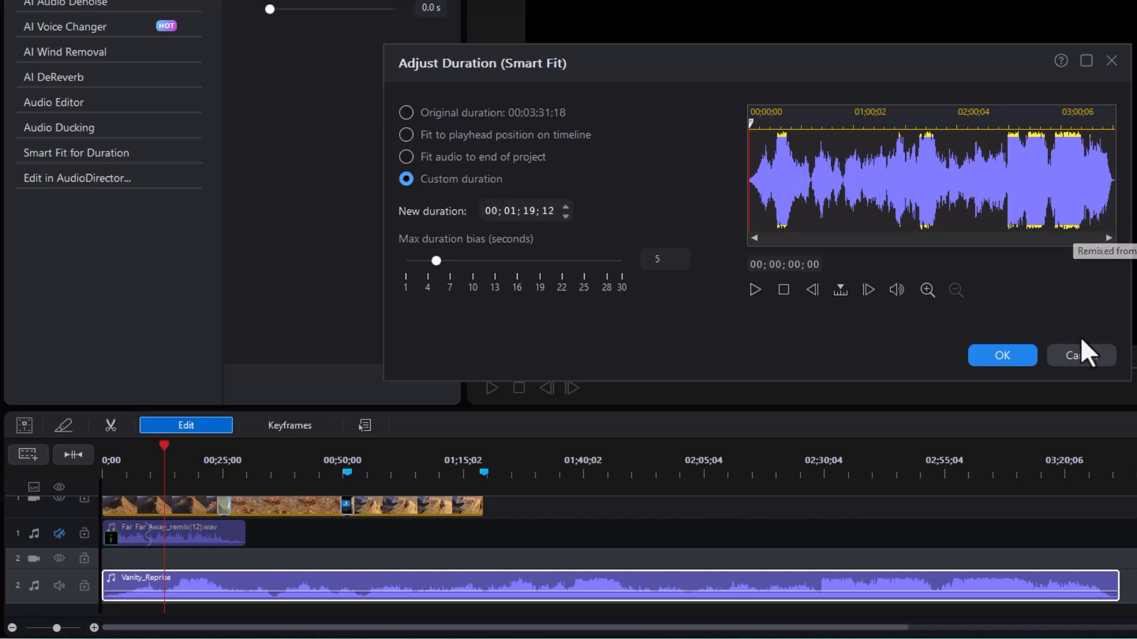
{"action": "left_click", "coordinate": [995, 357]}
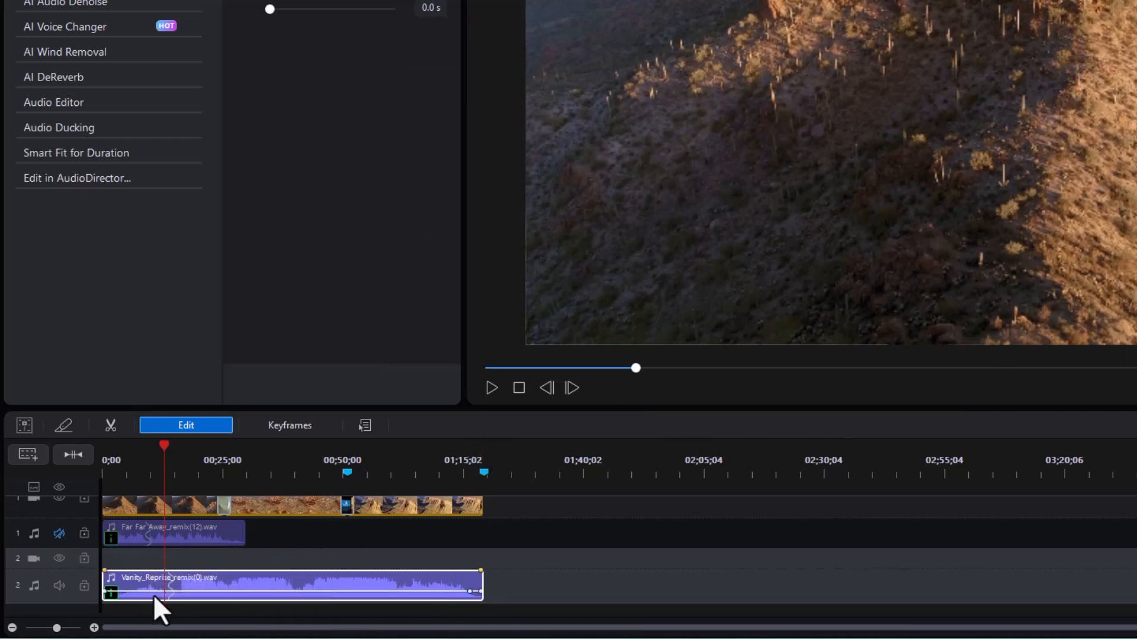
{"action": "key", "text": "space"}
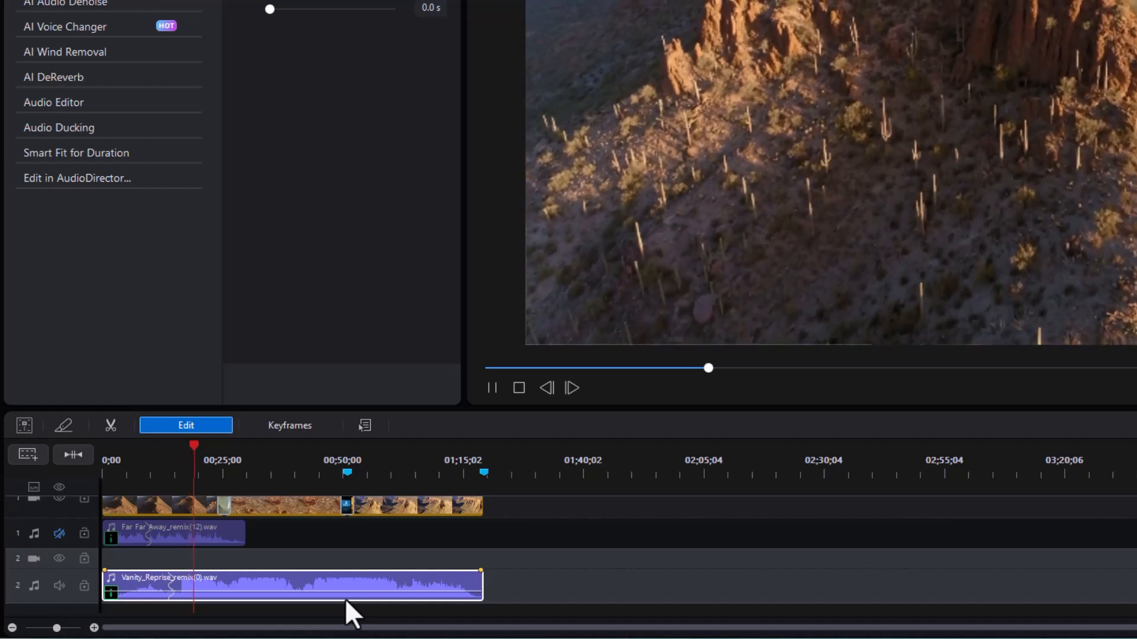
- Play the ending of the shortened Vanity_Reprise clip from about 01;15;00 on the timeline
{"action": "key", "text": "space"}
{"action": "left_click_drag", "start_coordinate": [483, 473], "coordinate": [462, 469]}
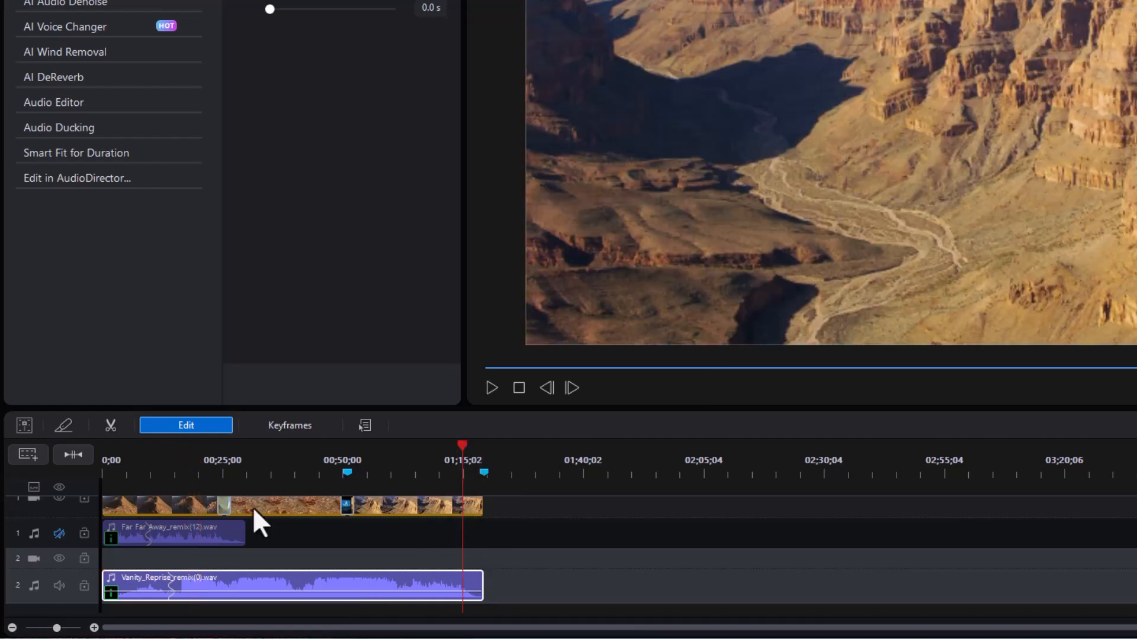
{"action": "left_click_drag", "start_coordinate": [355, 464], "coordinate": [906, 470]}
{"action": "key", "text": "space"}
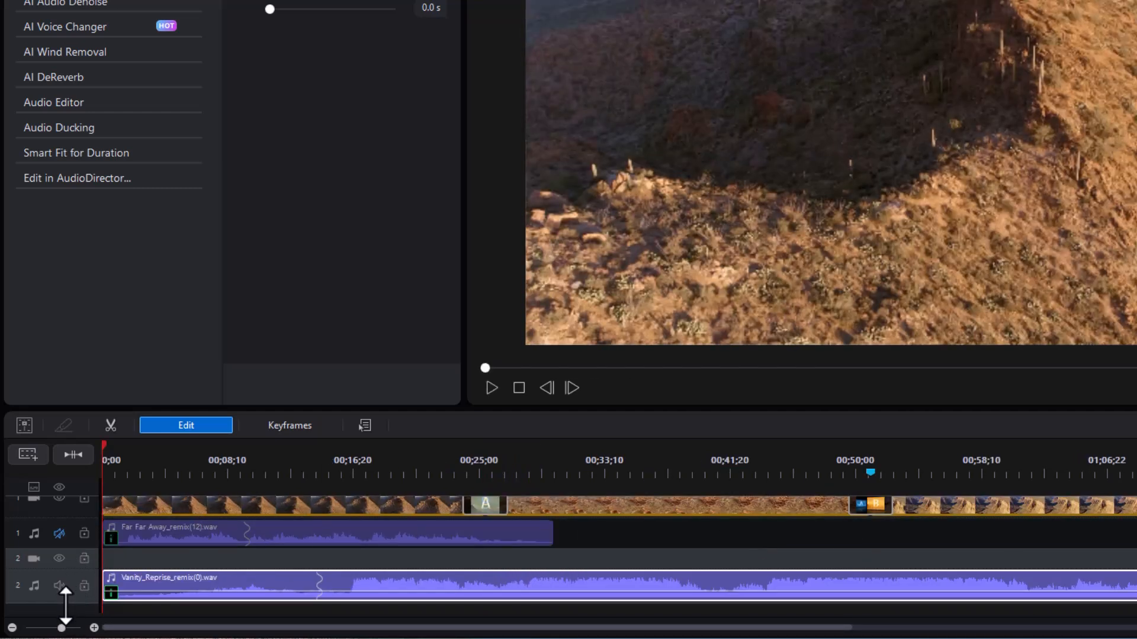
- Enlarge audio track 2 and fade out the end of the Vanity_Reprise clip by lowering its last volume keyframe to silence
{"action": "left_click_drag", "start_coordinate": [65, 604], "coordinate": [65, 614]}
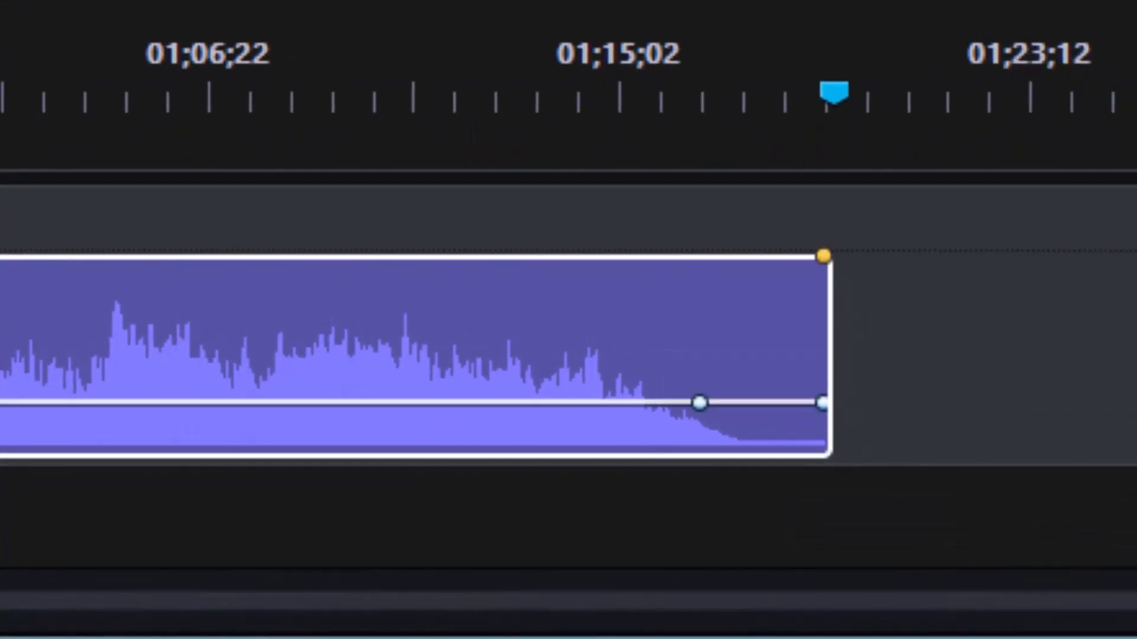
{"action": "left_click_drag", "start_coordinate": [414, 403], "coordinate": [414, 406]}
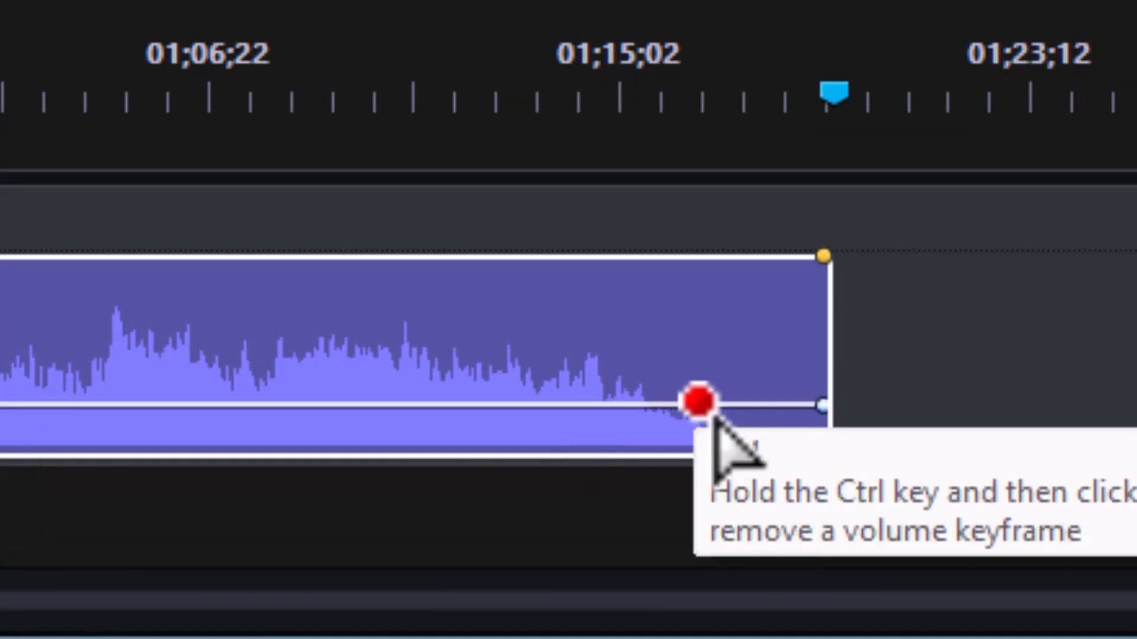
{"action": "mouse_move", "coordinate": [718, 410]}
{"action": "left_mouse_down"}
{"action": "mouse_move", "coordinate": [761, 418]}
{"action": "mouse_move", "coordinate": [738, 432]}
{"action": "mouse_move", "coordinate": [711, 421]}
{"action": "left_mouse_up"}
{"action": "left_click_drag", "start_coordinate": [823, 406], "coordinate": [864, 494]}
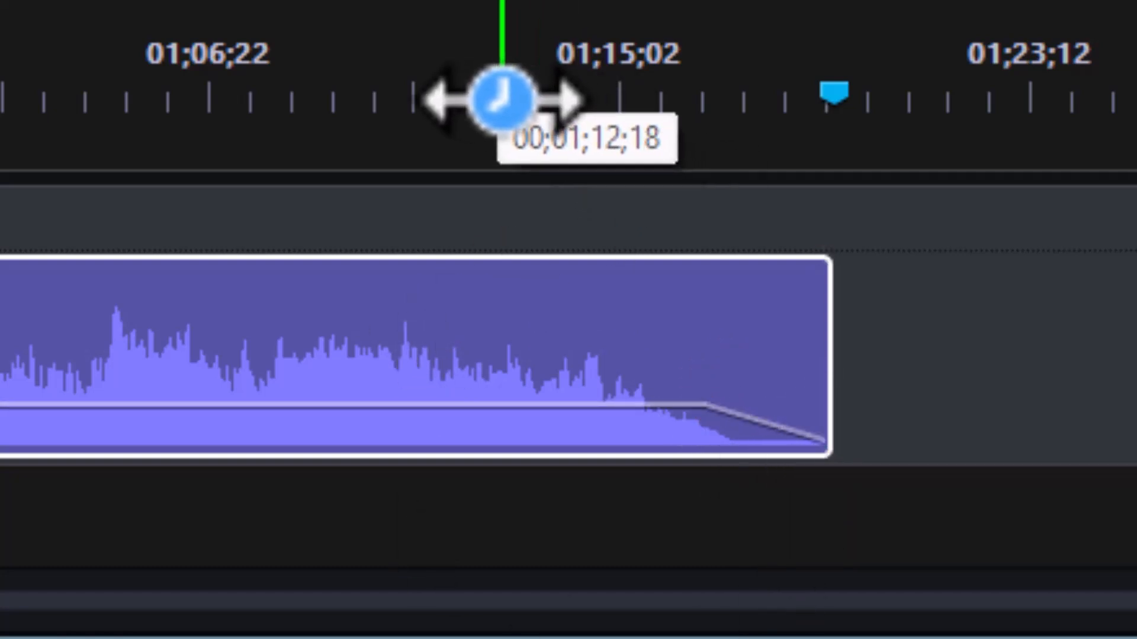
- Play the last seconds of the Vanity_Reprise clip from about 01;10;00 to hear the fade-out
{"action": "left_click", "coordinate": [393, 95]}
{"action": "key", "text": "space"}
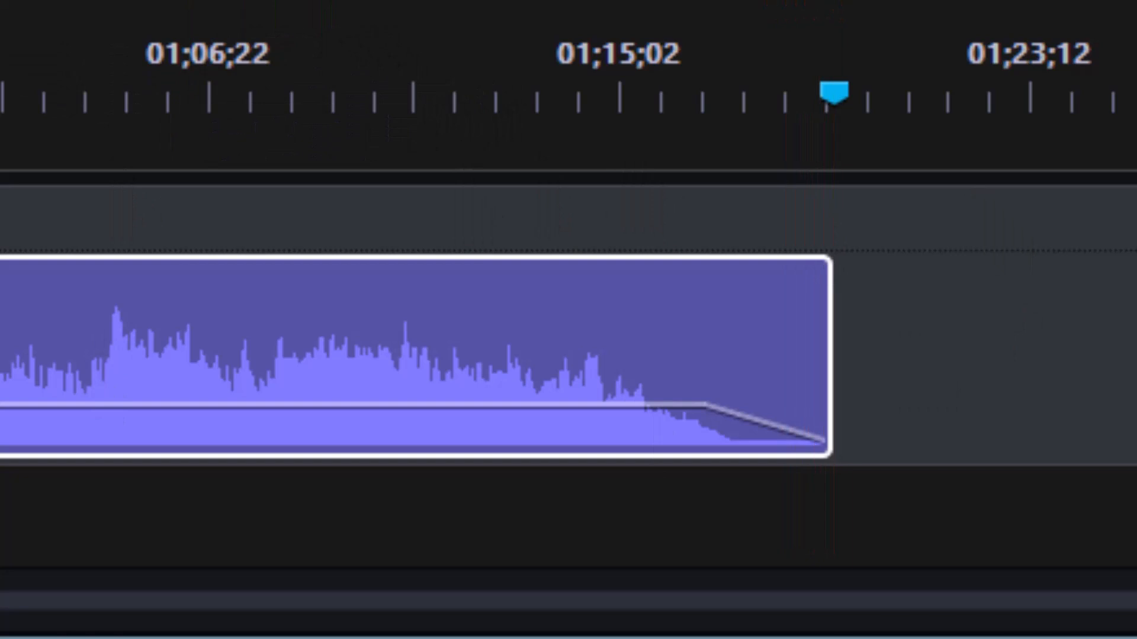
{"action": "scroll", "coordinate": [568, 367], "scroll_direction": "up", "scroll_amount": 2}
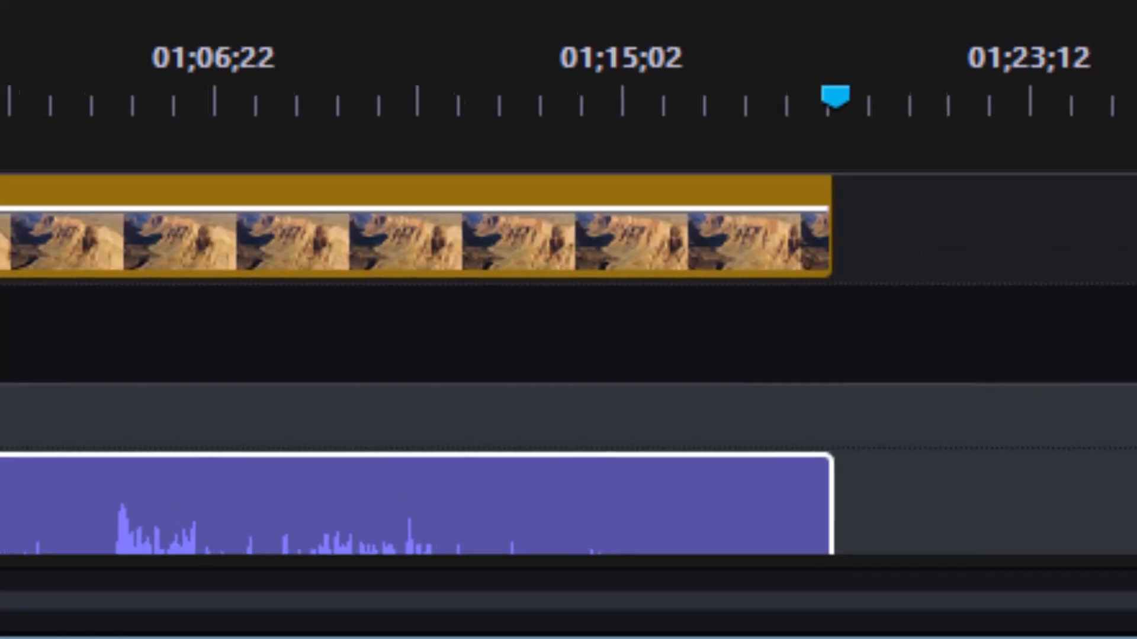